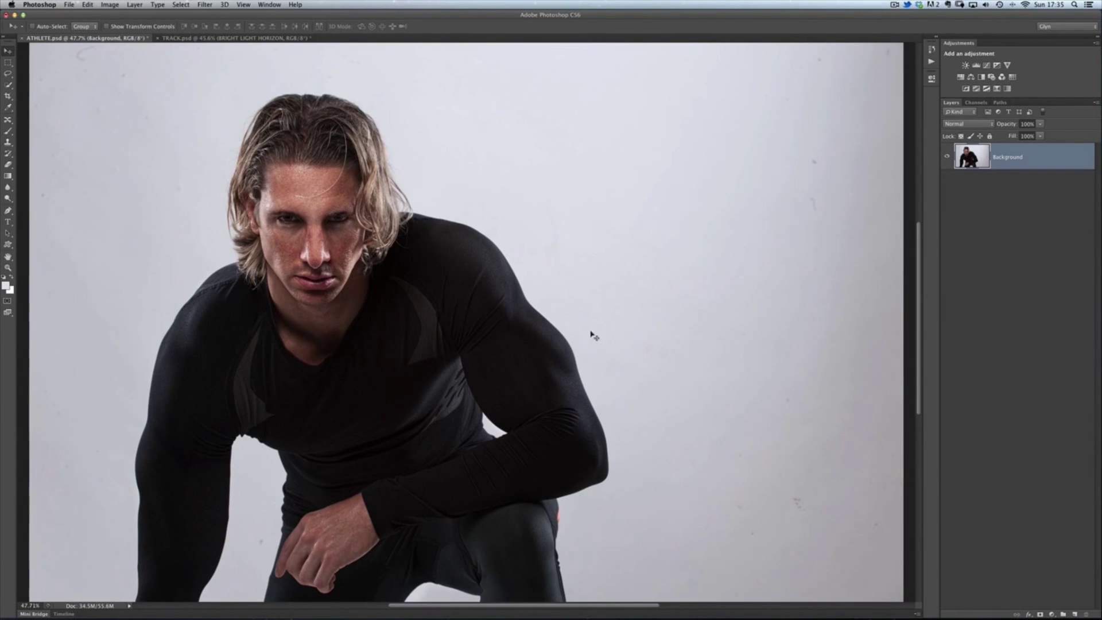
Switch to Safari to view the YouTube channel page, and return to Photoshop.
mouse_move(711, 617)
click(824, 586)
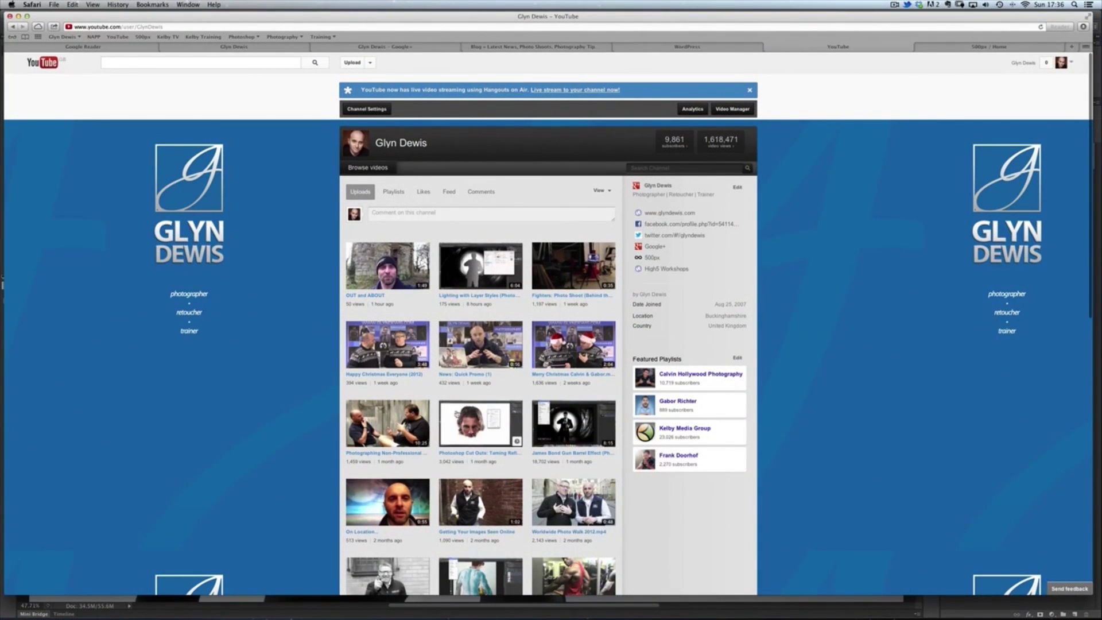
key(super+m)
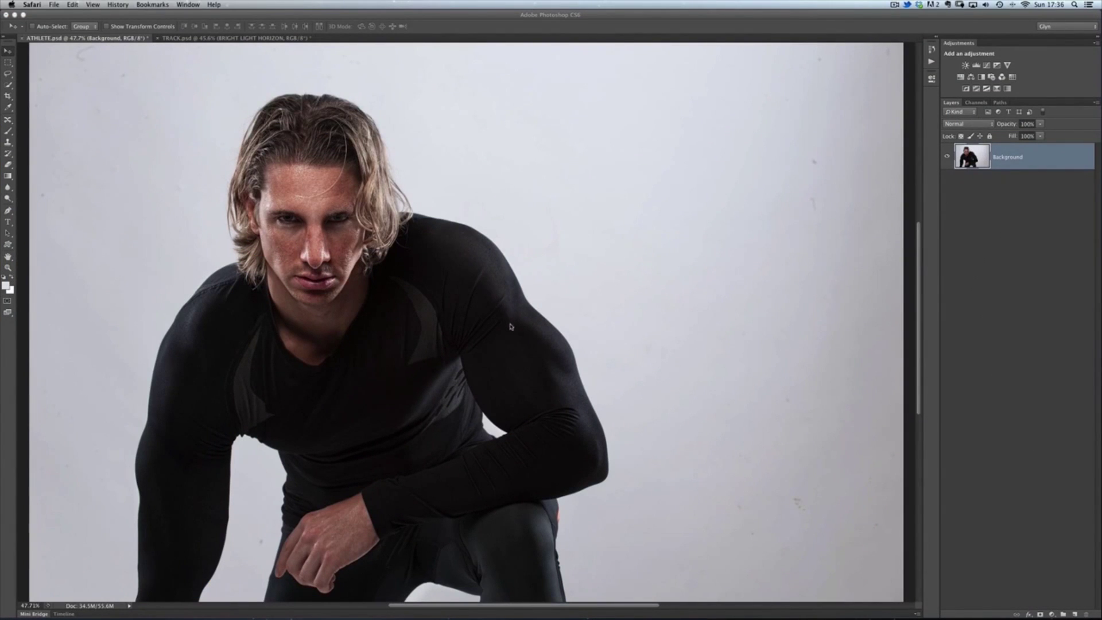
Examine the saved BODY, HEAD and ALL channels of ATHLETE.psd one by one, and return to the RGB composite and the layers.
click(970, 114)
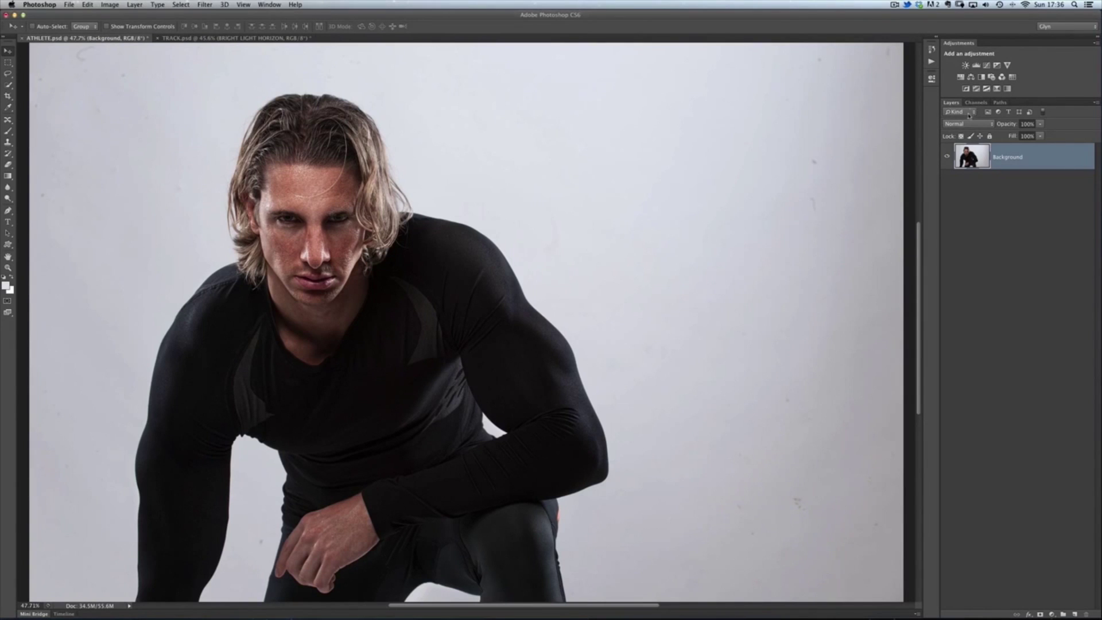
click(976, 104)
click(975, 224)
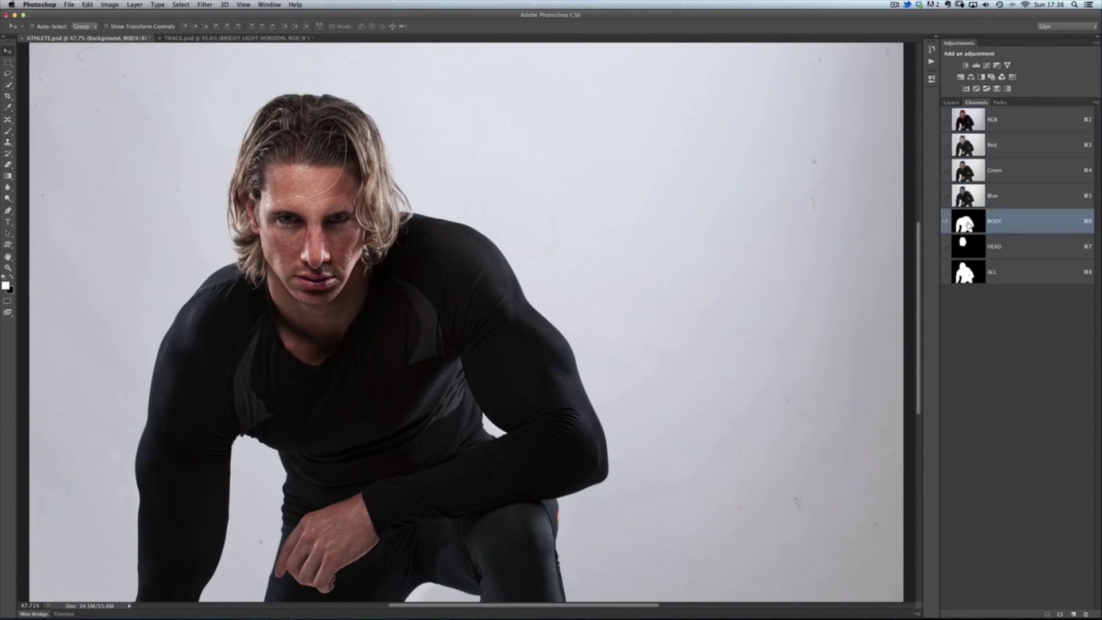
click(975, 246)
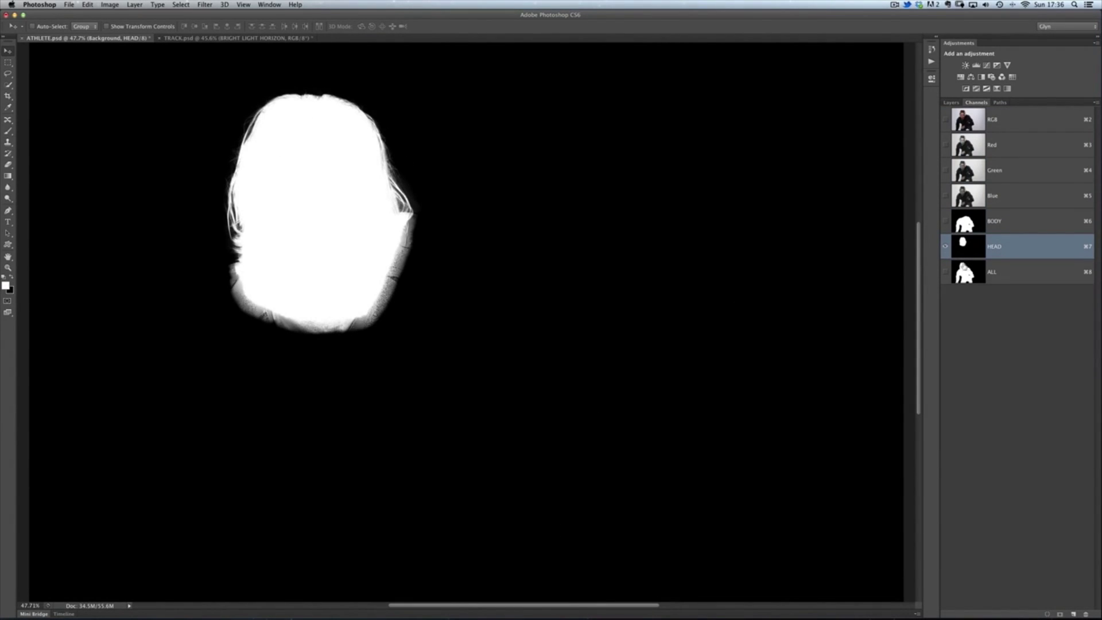
click(966, 274)
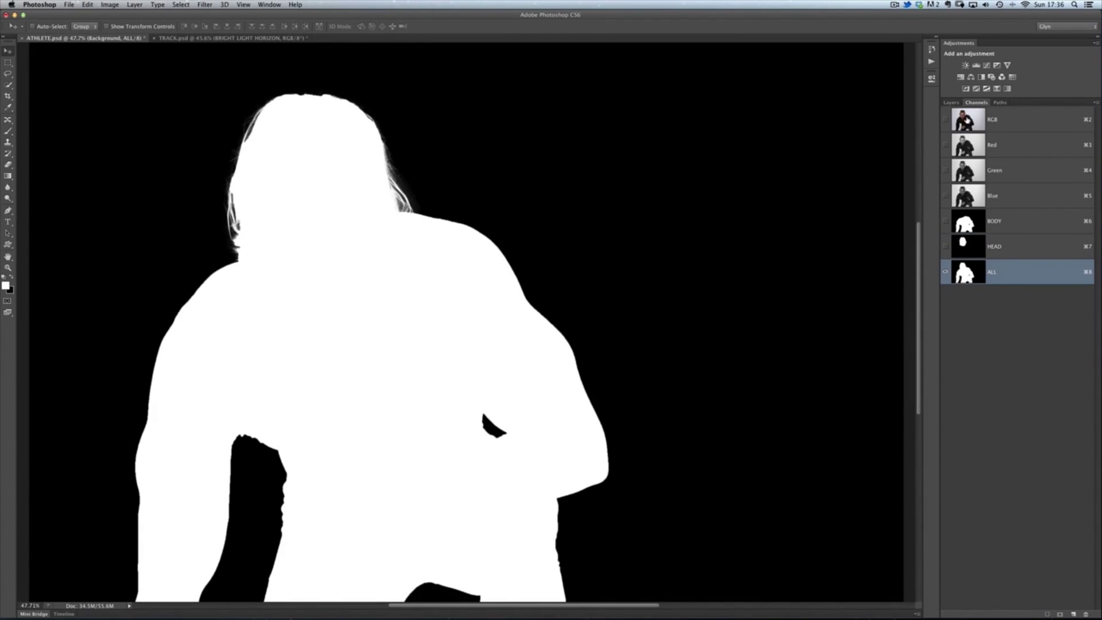
click(968, 121)
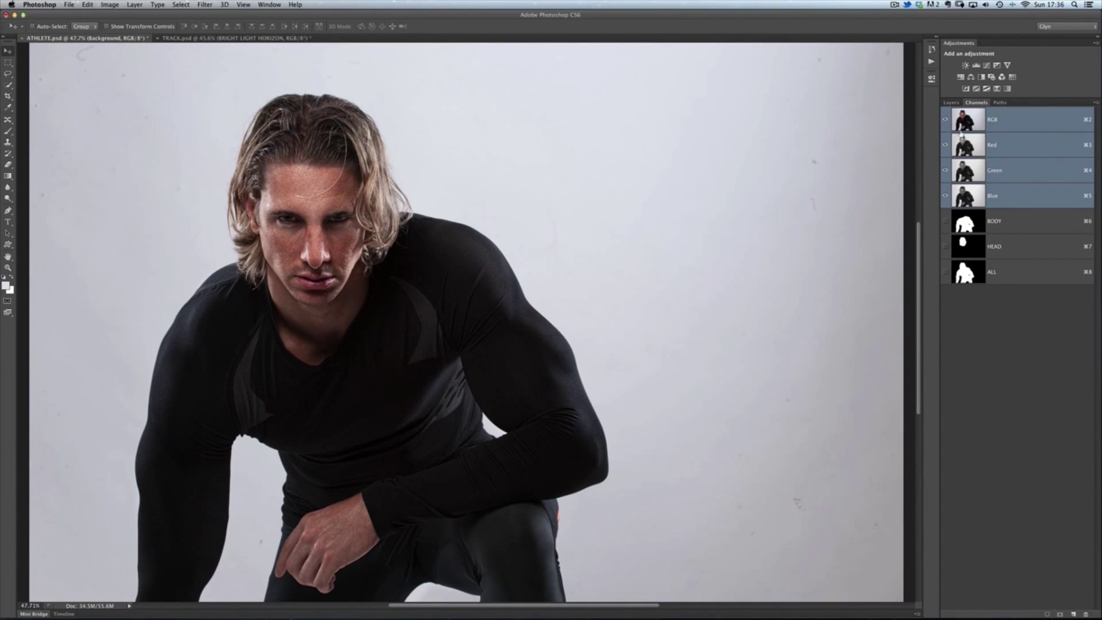
click(951, 103)
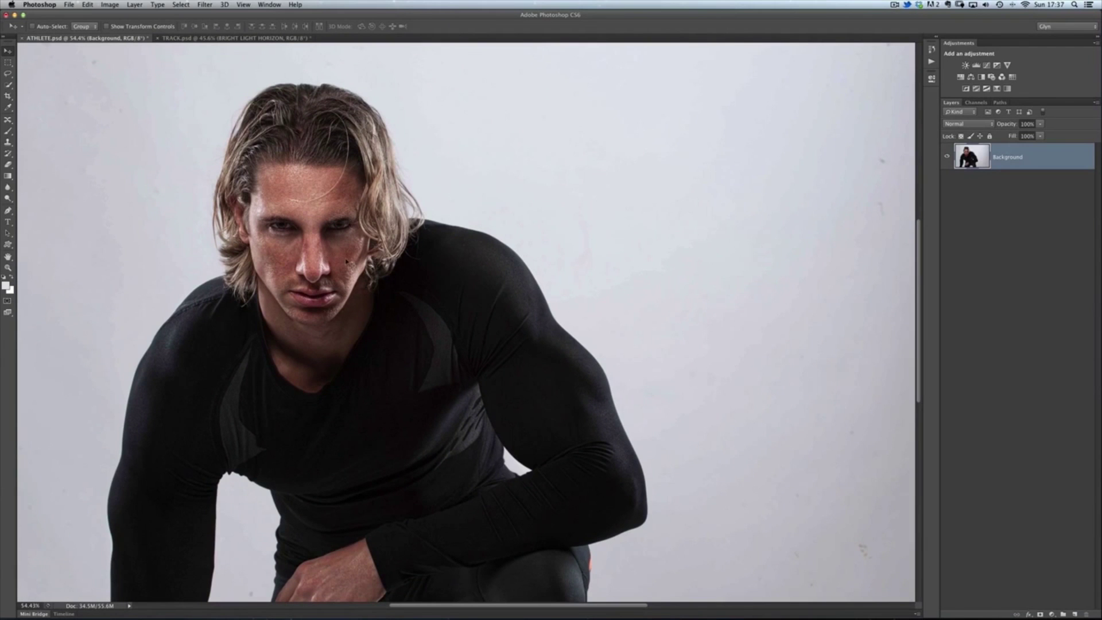
Load the ALL channel of ATHLETE.psd as a new selection and turn it into a layer mask on the Background layer.
scroll(343, 216, up, 2)
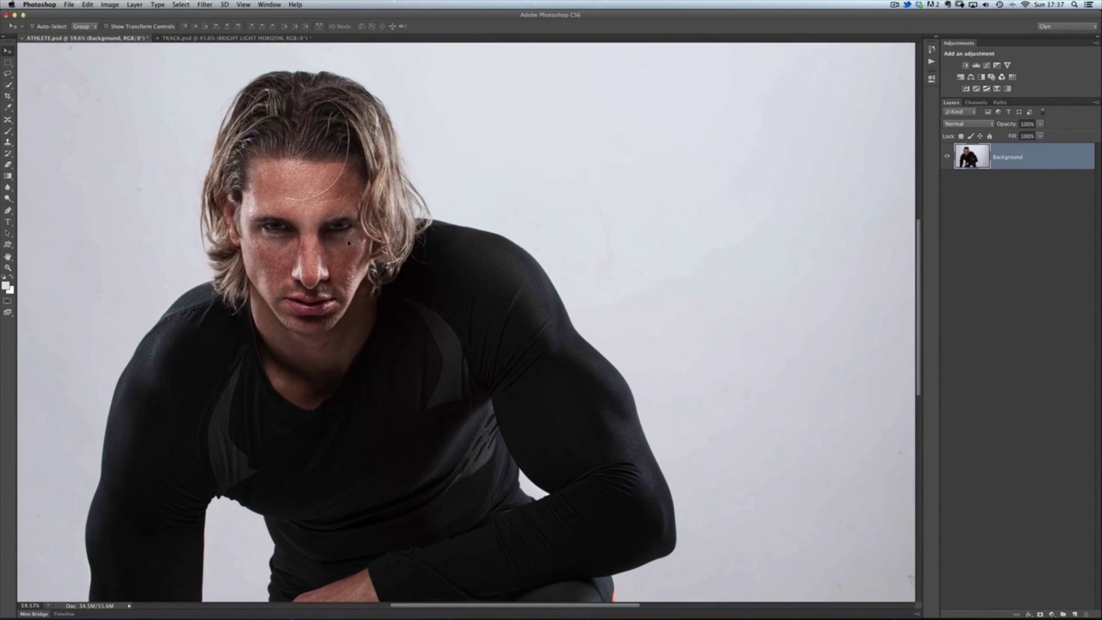
scroll(390, 235, down, 2)
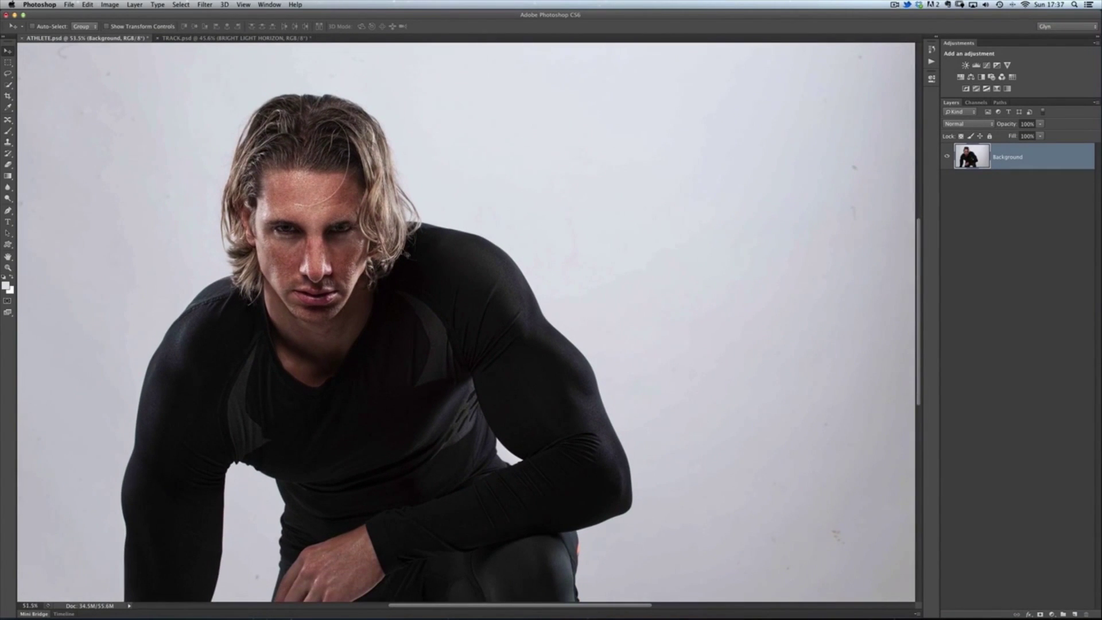
click(179, 6)
click(199, 187)
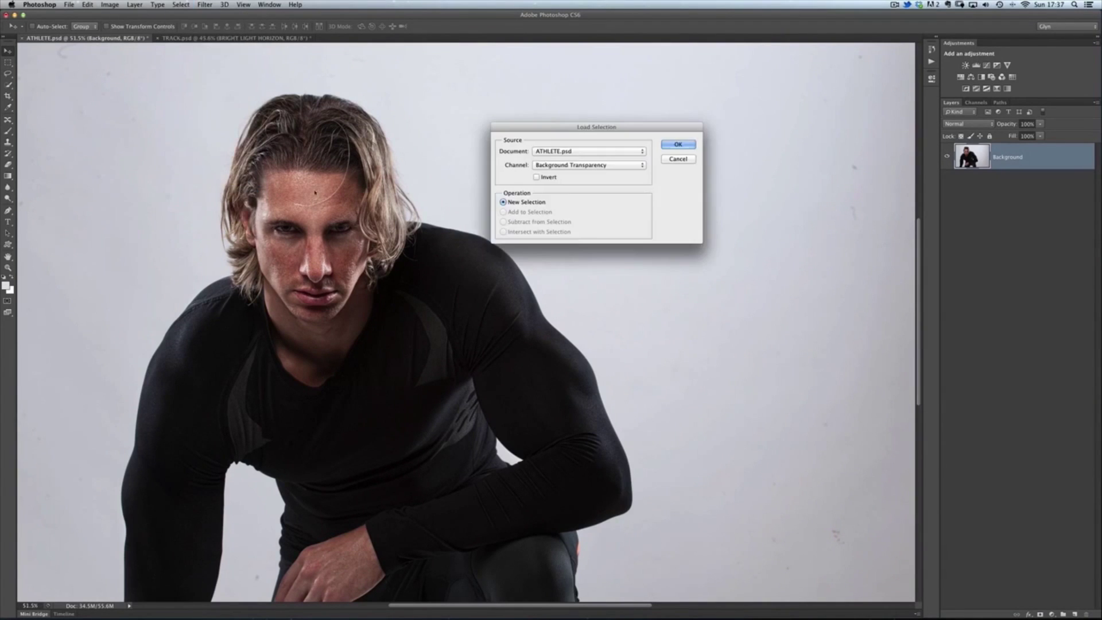
click(550, 166)
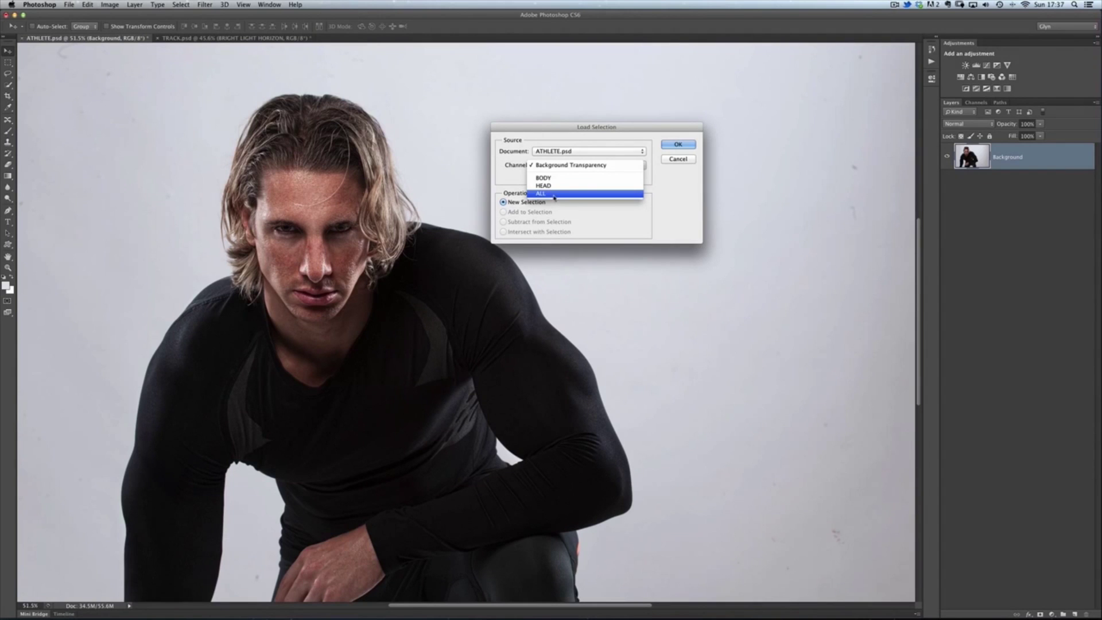
click(554, 195)
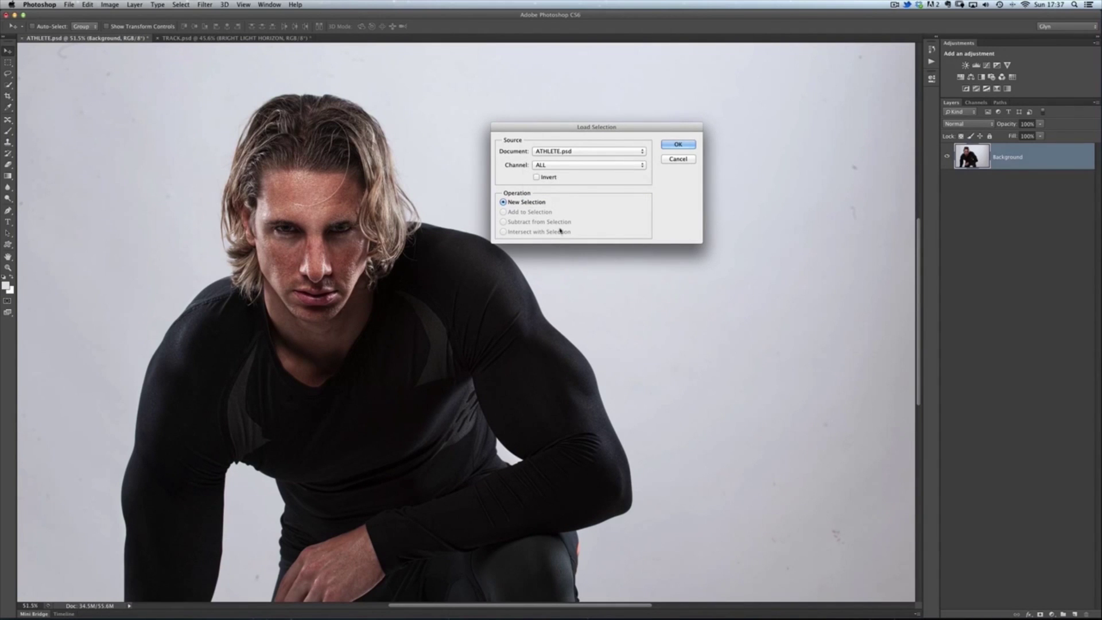
click(678, 145)
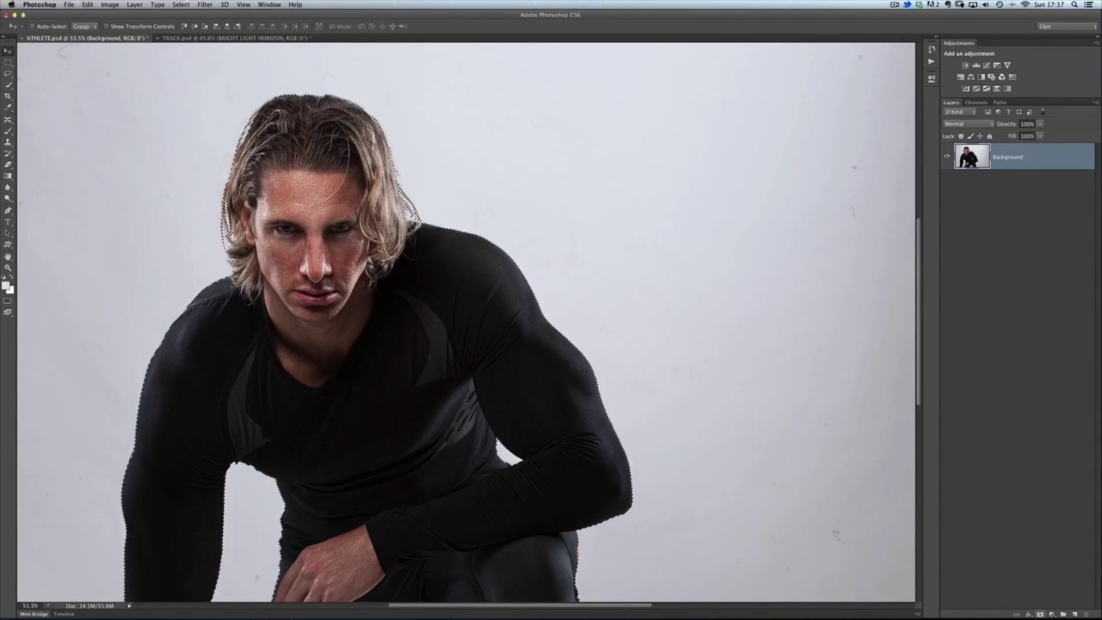
click(1041, 614)
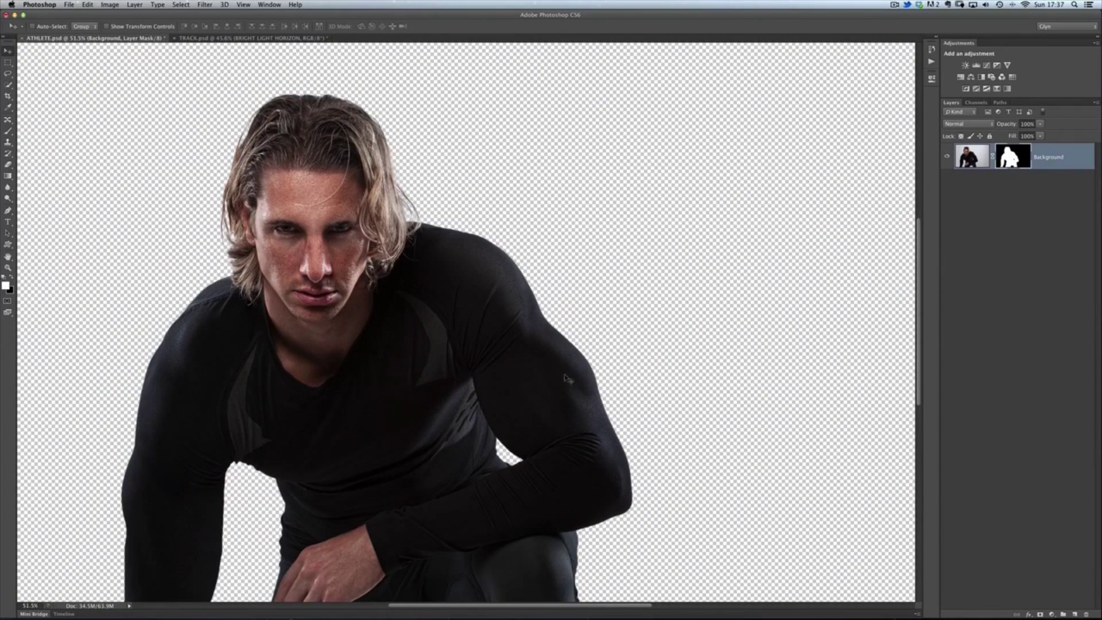
Copy the masked athlete layer into TRACK.psd and position him over the running track.
drag(368, 326, 247, 39)
drag(453, 308, 428, 285)
scroll(352, 476, up, 5)
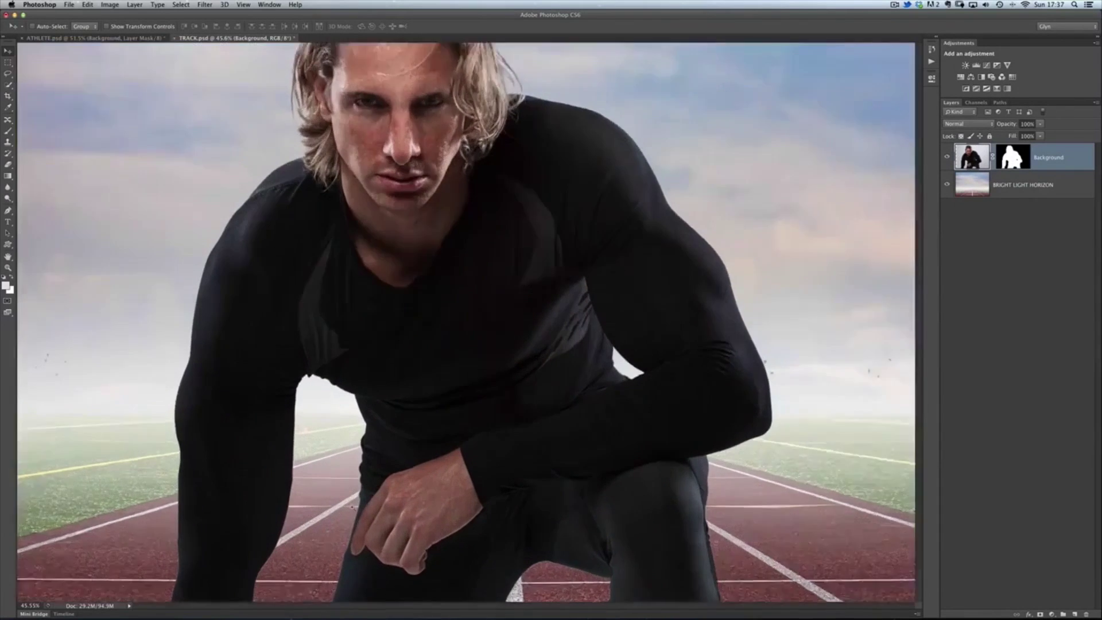
scroll(355, 385, down, 2)
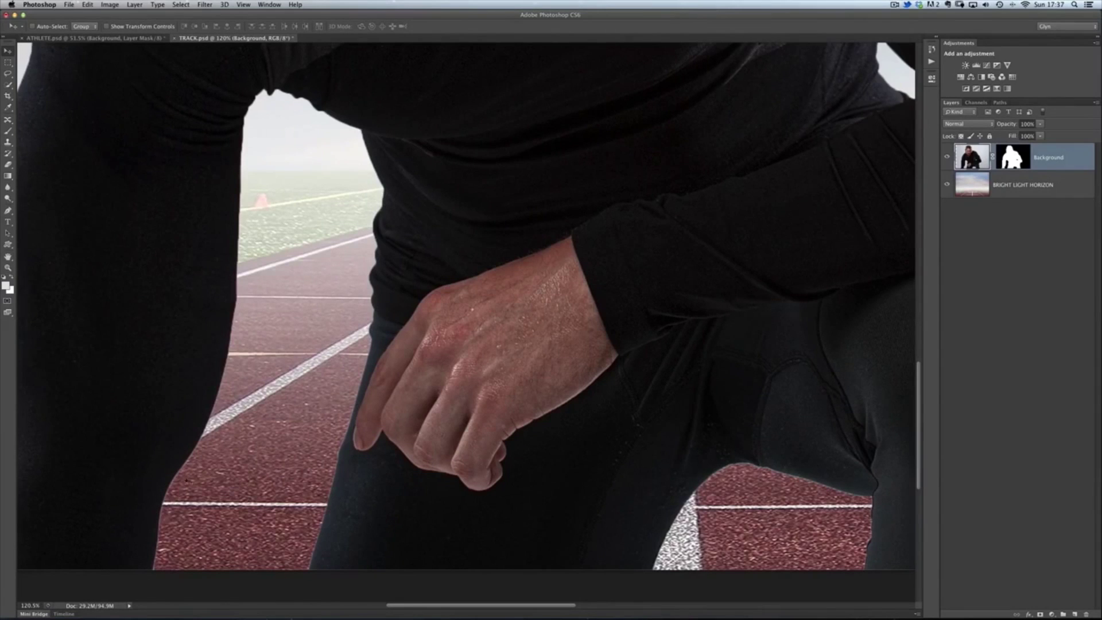
key(super+0)
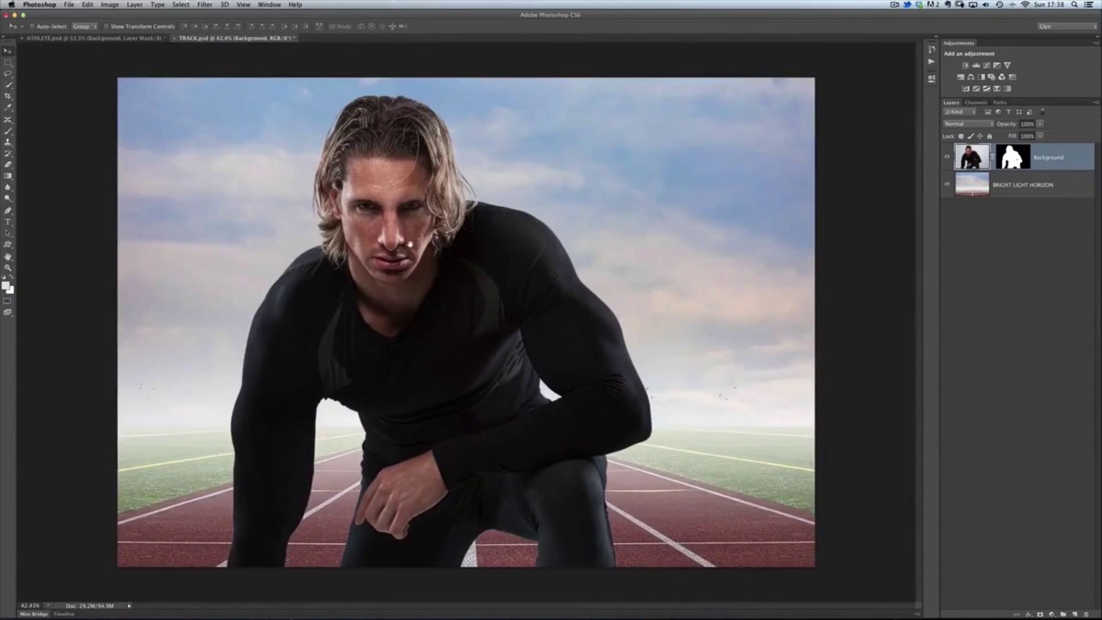
Disable the athlete layer's mask in TRACK.psd so the original grey backdrop shows around the hair.
scroll(401, 183, up, 5)
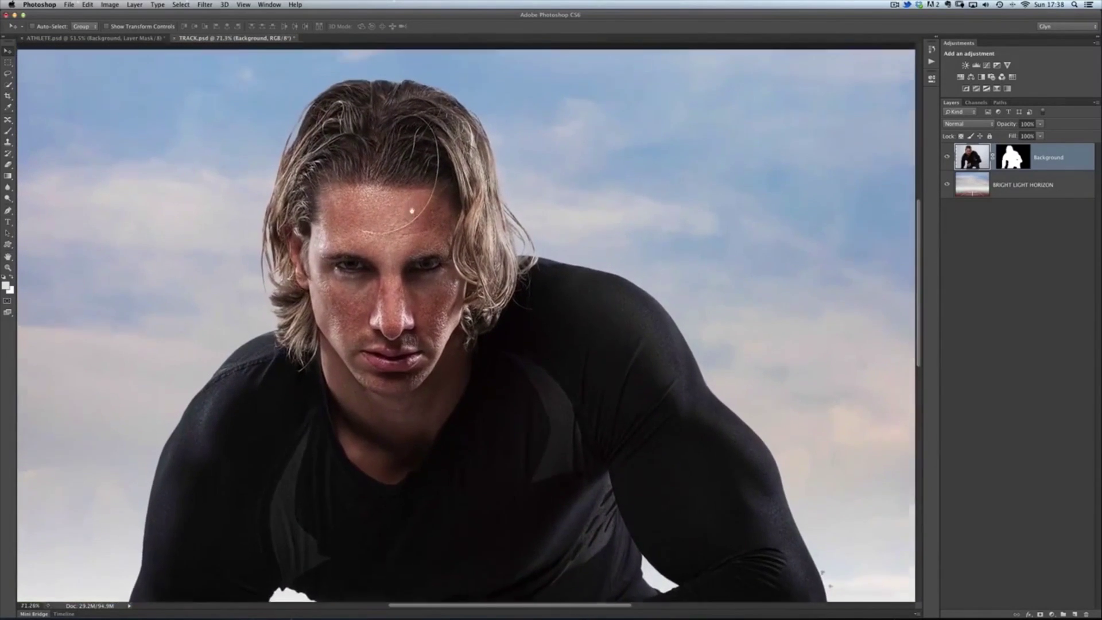
scroll(421, 226, up, 1)
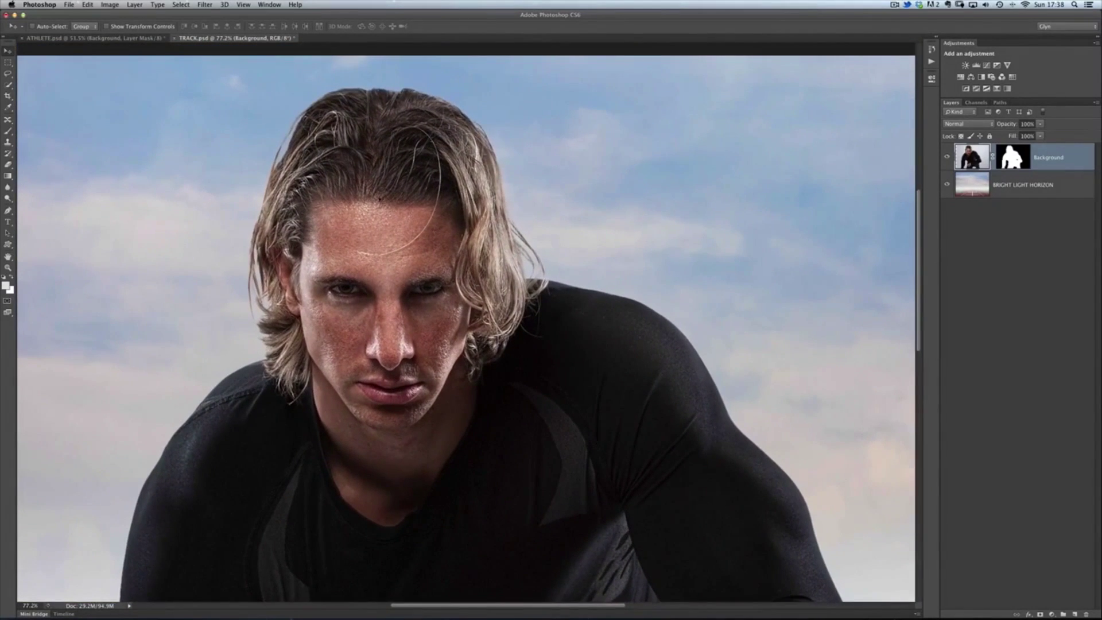
scroll(439, 155, up, 5)
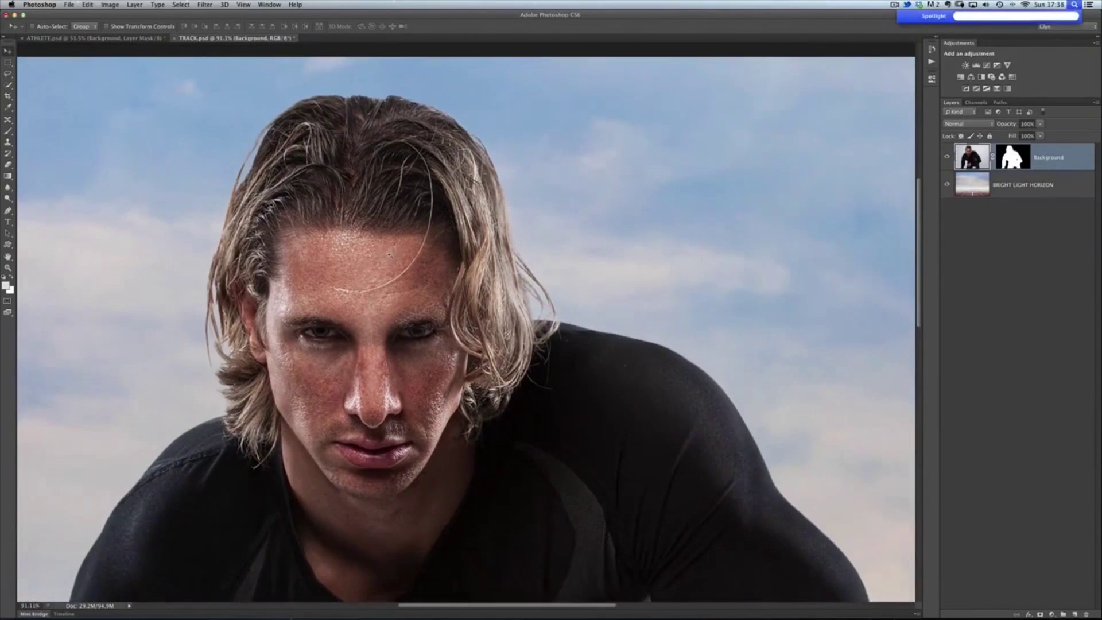
scroll(401, 269, down, 3)
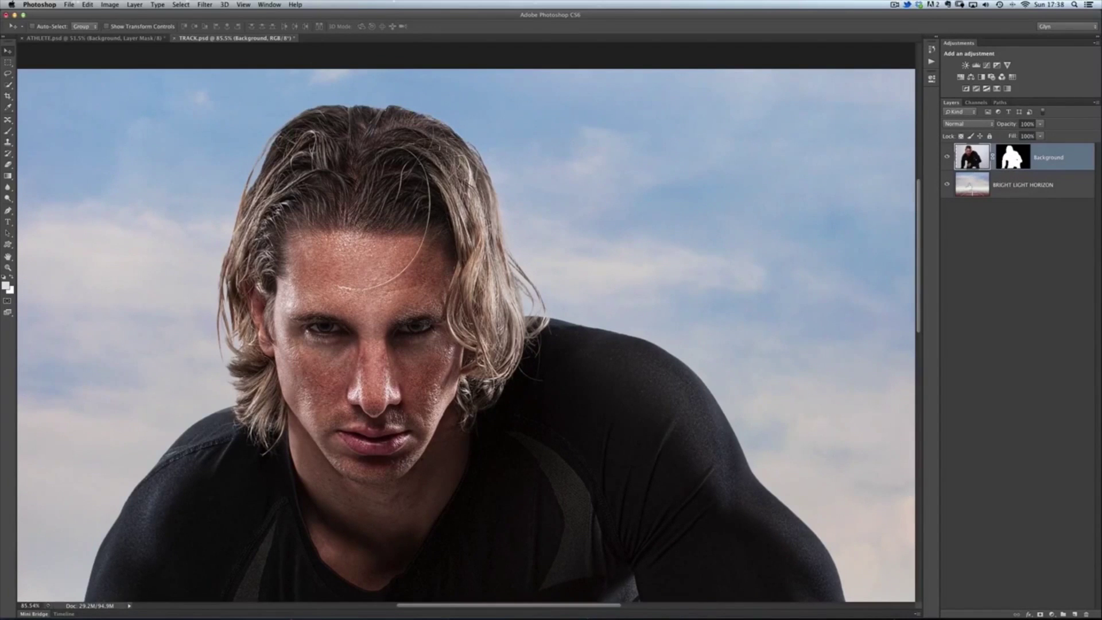
shift+click(1011, 160)
key(super+space)
key(super+space)
key(super+0)
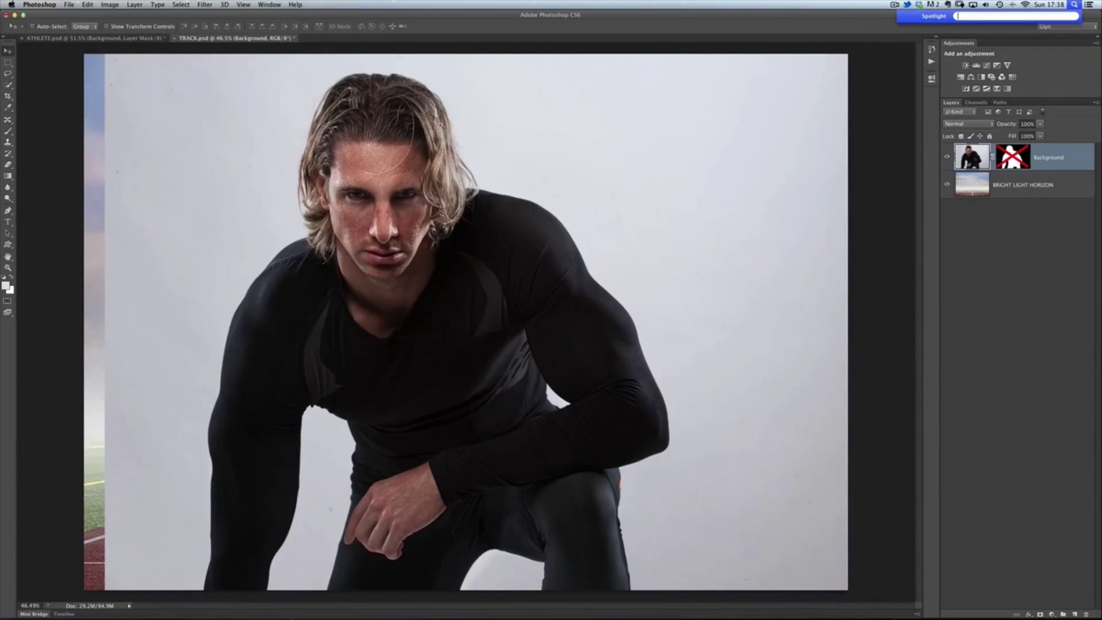
scroll(359, 75, up, 5)
scroll(534, 259, down, 2)
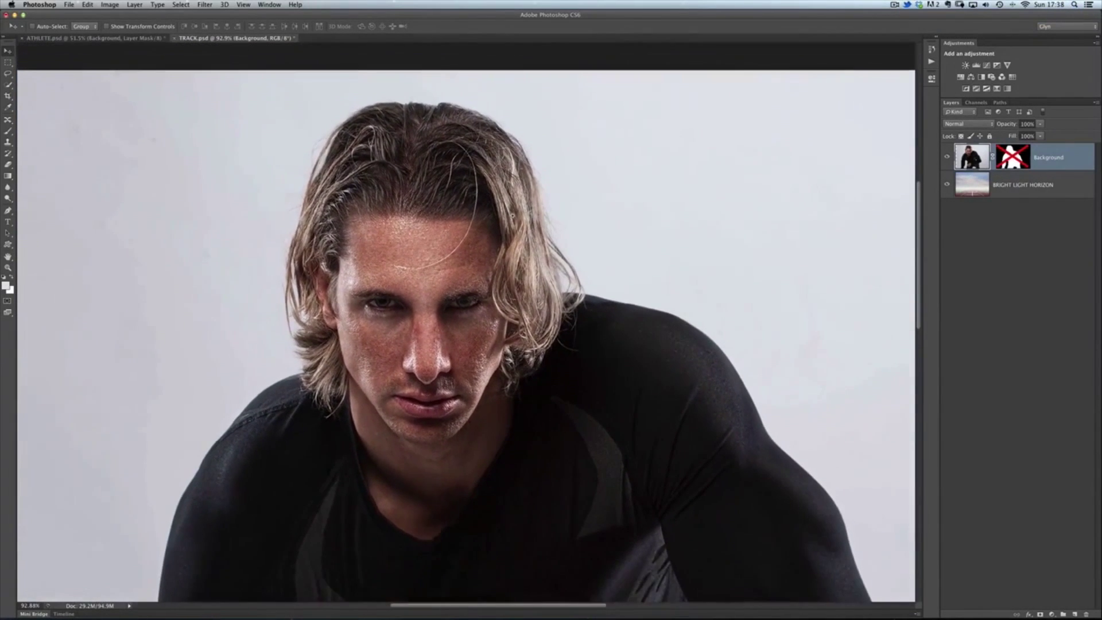
Make a freehand Lasso selection around the outer edge of the athlete's hair, including a strip of the grey backdrop.
key(l)
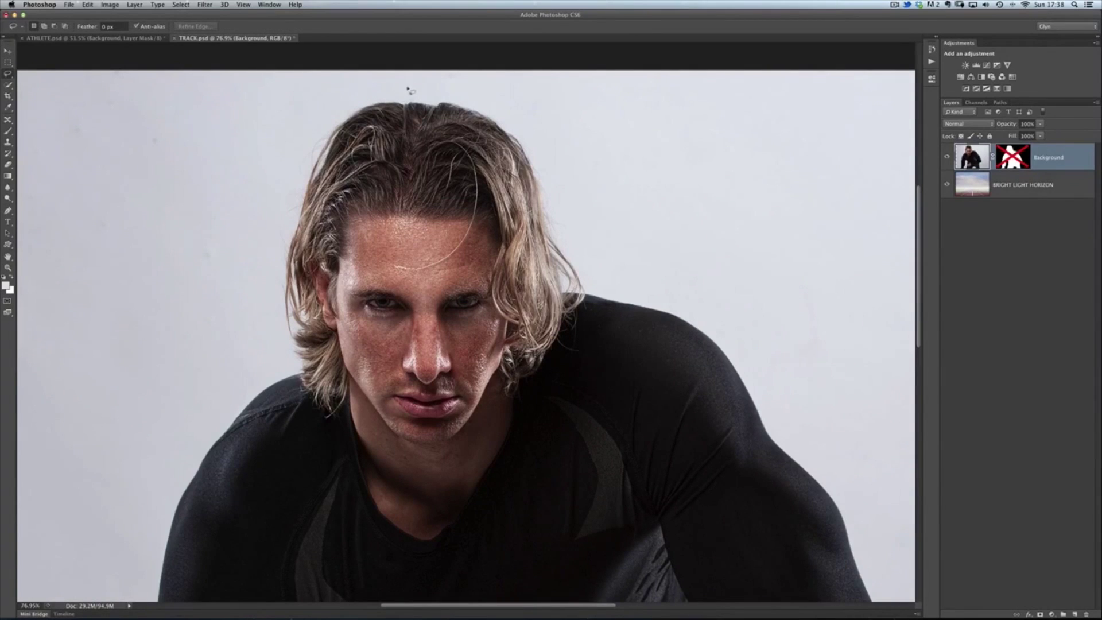
mouse_move(420, 89)
mouse_down()
mouse_move(321, 119)
mouse_move(277, 195)
mouse_move(265, 348)
mouse_move(276, 377)
mouse_move(303, 383)
mouse_up()
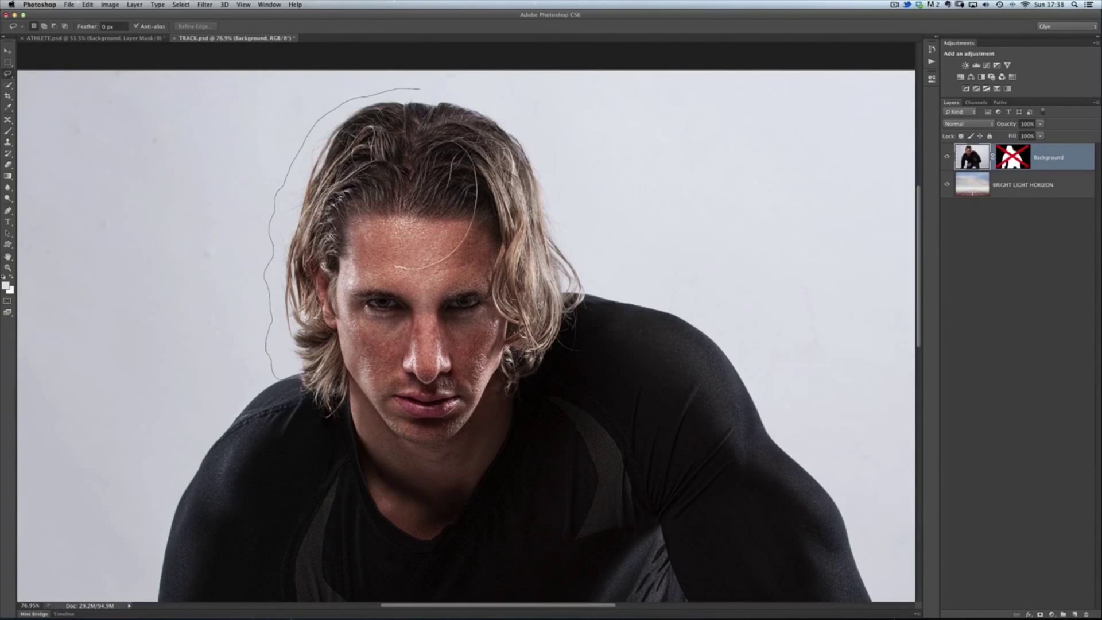
drag(315, 344, 306, 240)
mouse_move(568, 304)
mouse_down()
mouse_move(588, 307)
mouse_move(598, 260)
mouse_move(548, 155)
mouse_move(508, 115)
mouse_up()
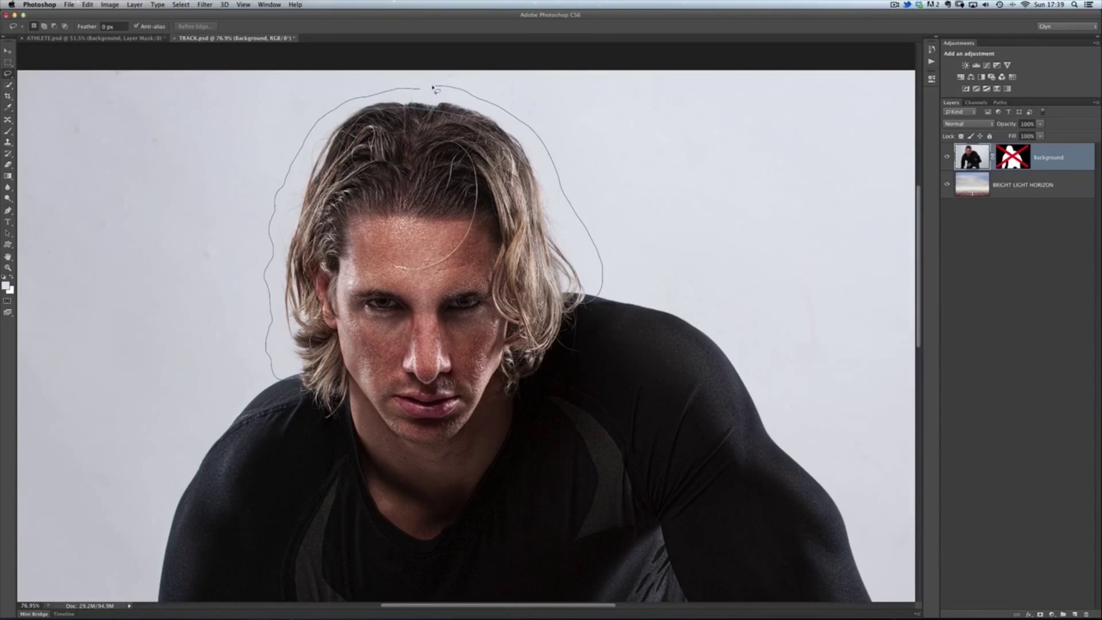
drag(420, 92, 418, 90)
Copy the selected hair edge to a new layer with Layer Via Copy.
click(134, 5)
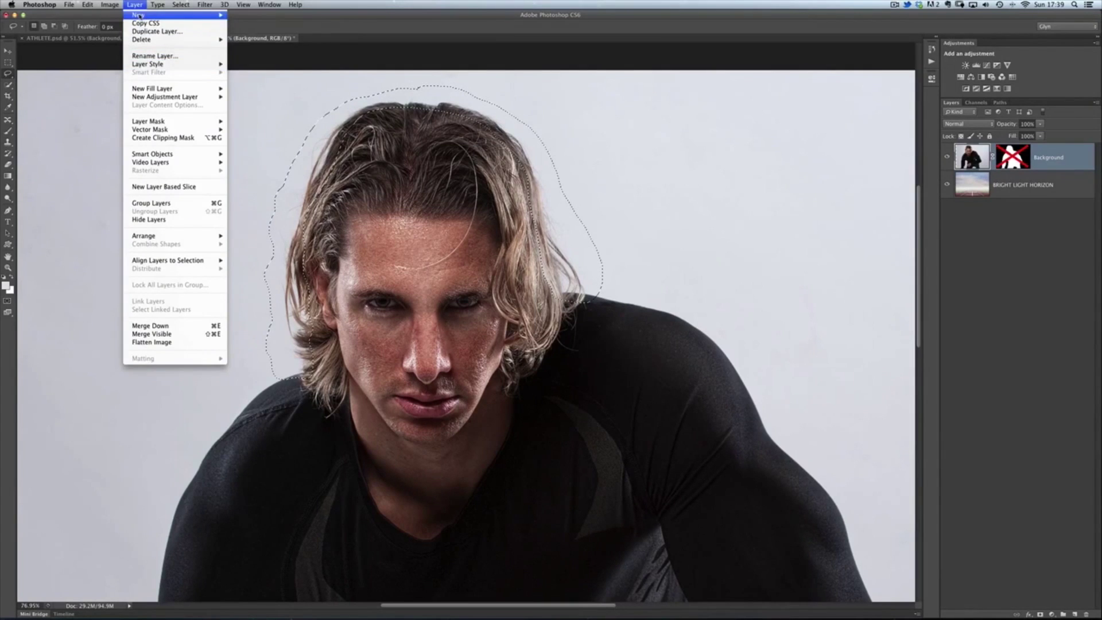
mouse_move(172, 15)
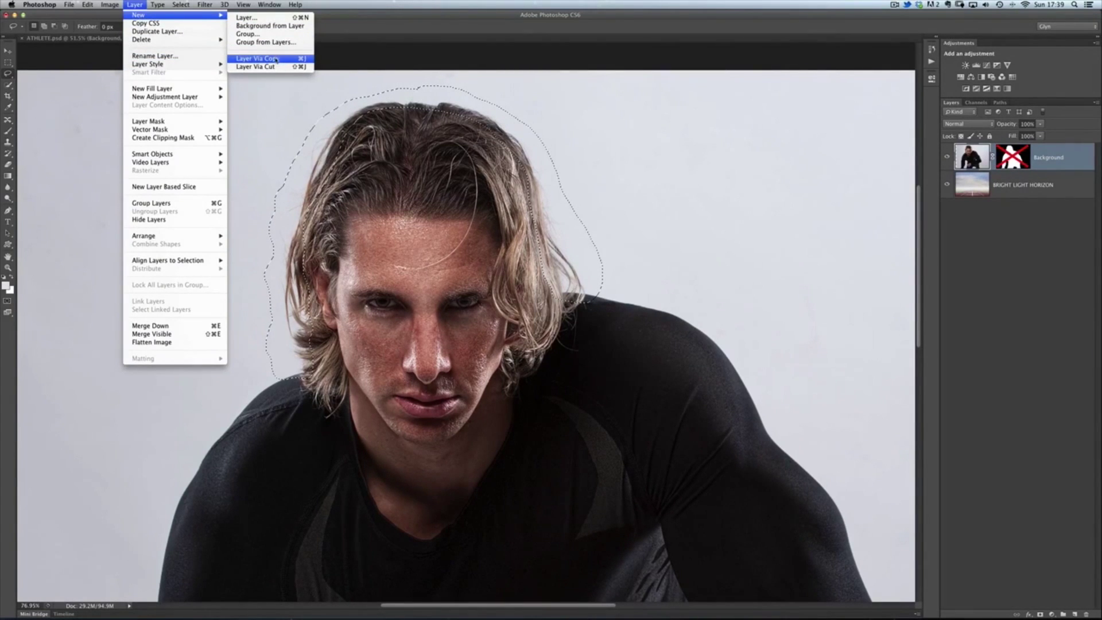
click(270, 59)
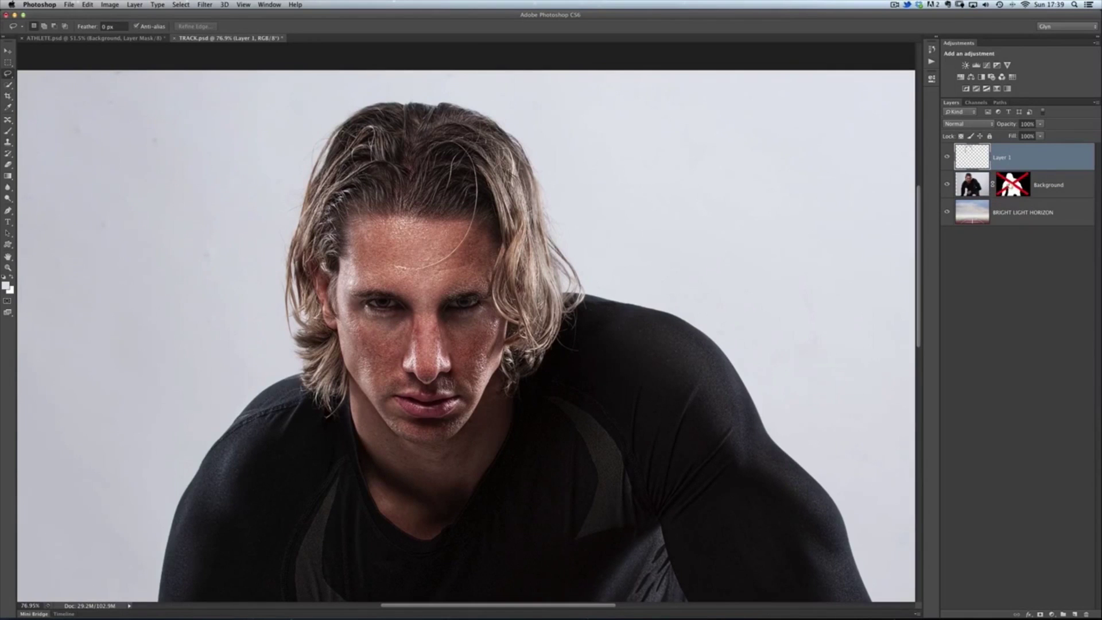
Re-enable the athlete layer's mask and check the copied hair strip in isolation before showing all layers again.
shift+click(1012, 184)
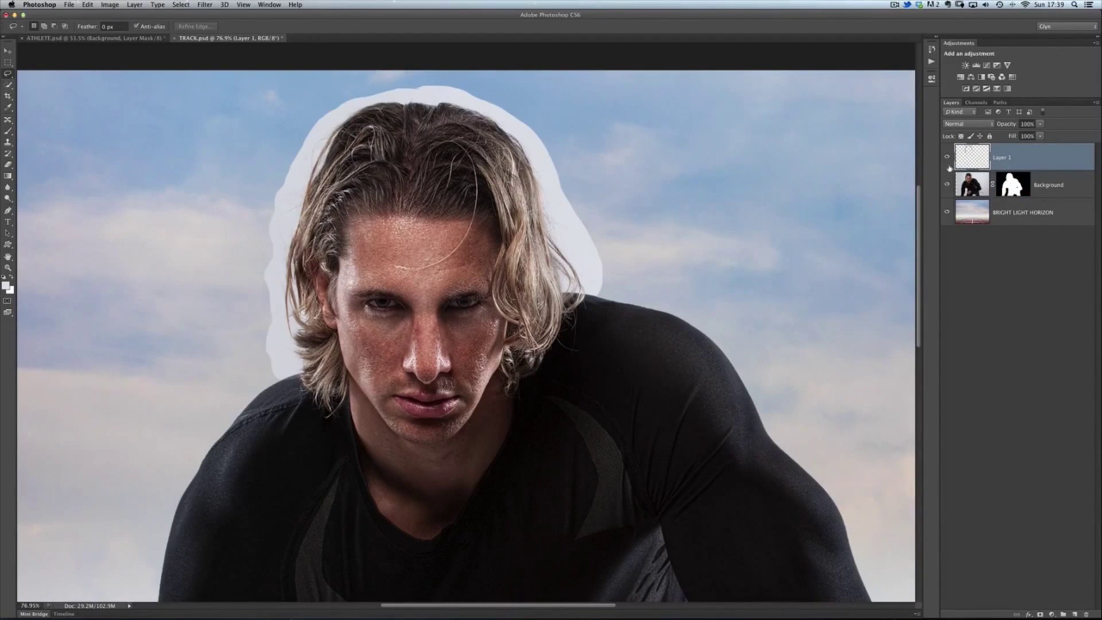
alt+click(947, 163)
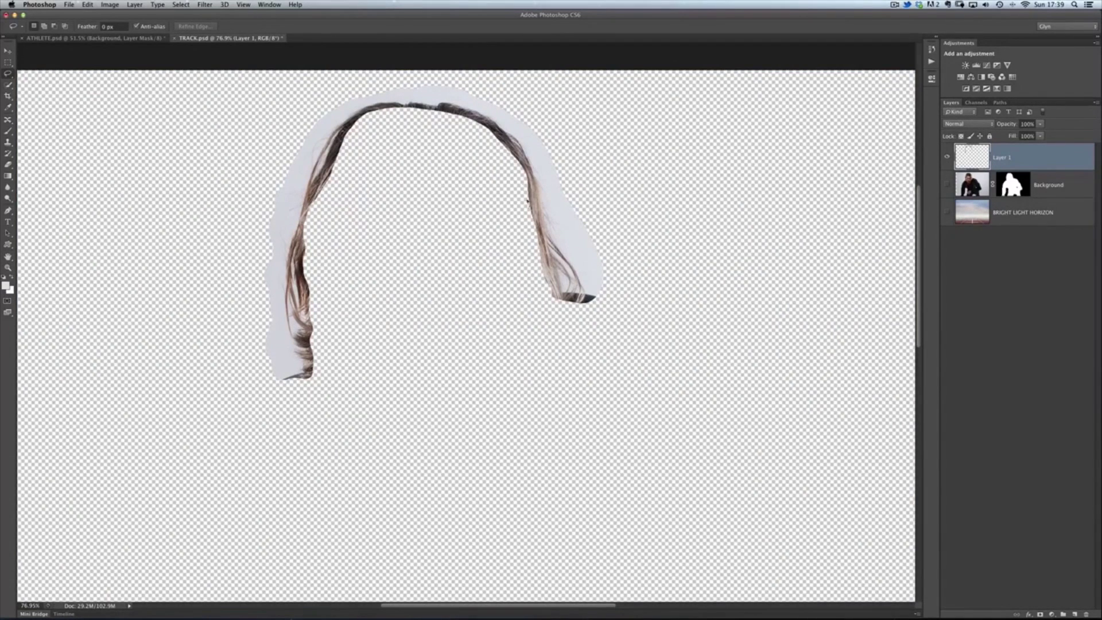
alt+click(947, 165)
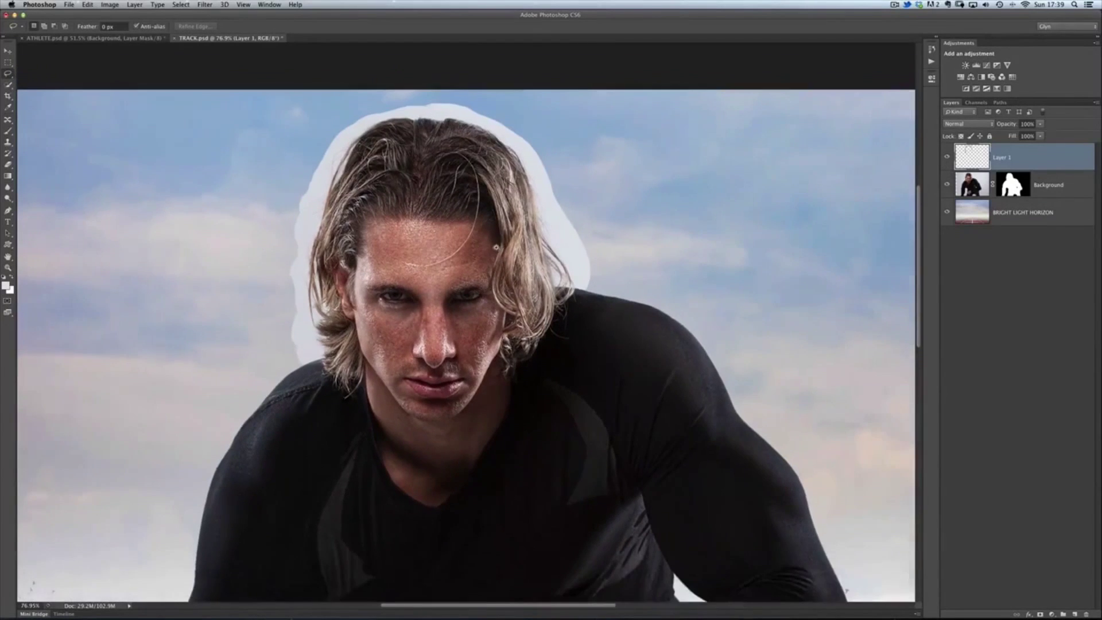
Apply Levels to the copied hair layer, setting the white point from its grey backdrop so the backdrop turns white.
scroll(471, 230, down, 2)
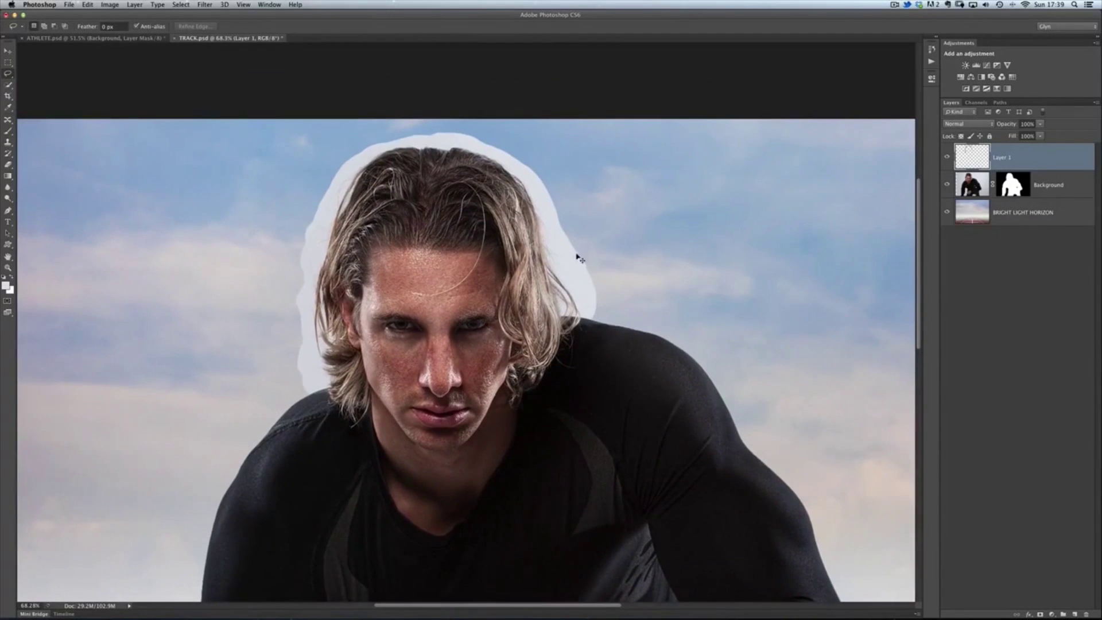
key(super+l)
drag(658, 142, 700, 163)
click(798, 240)
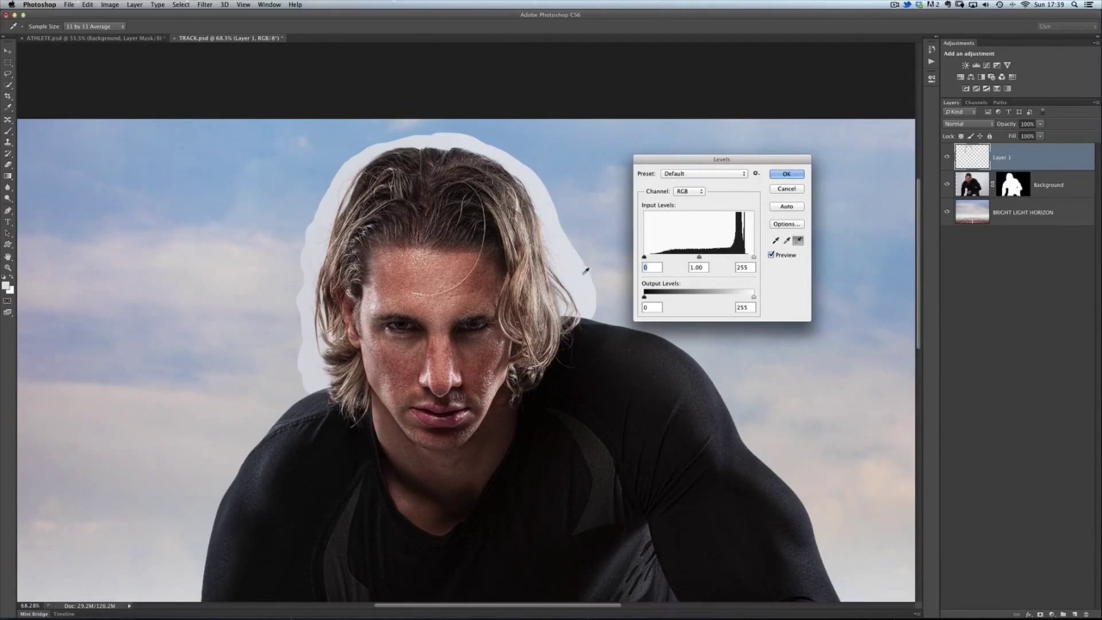
click(592, 287)
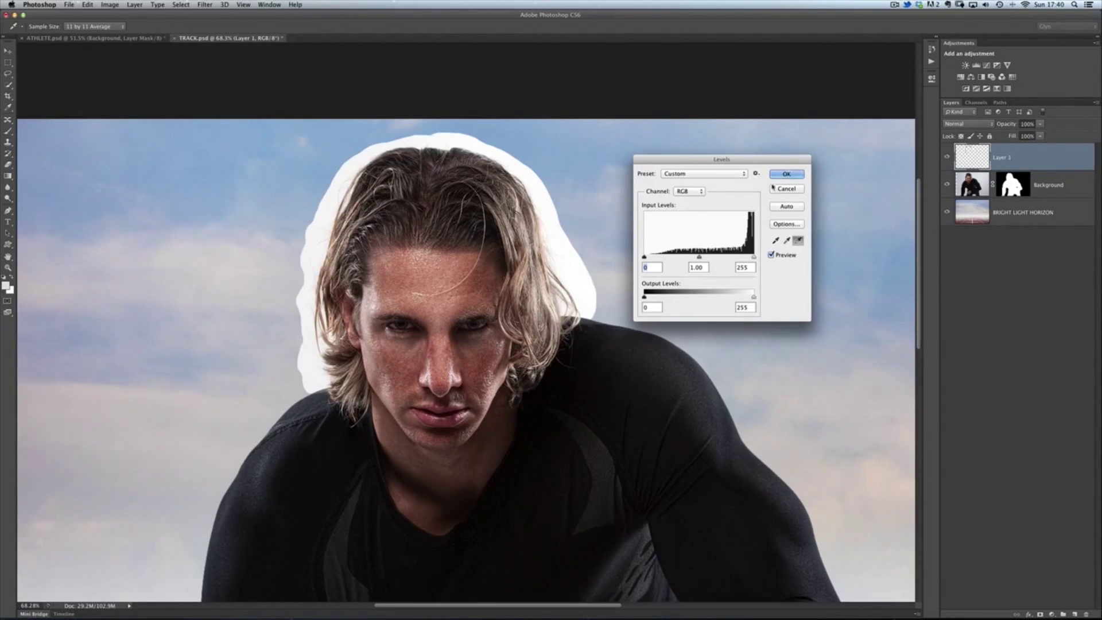
click(786, 174)
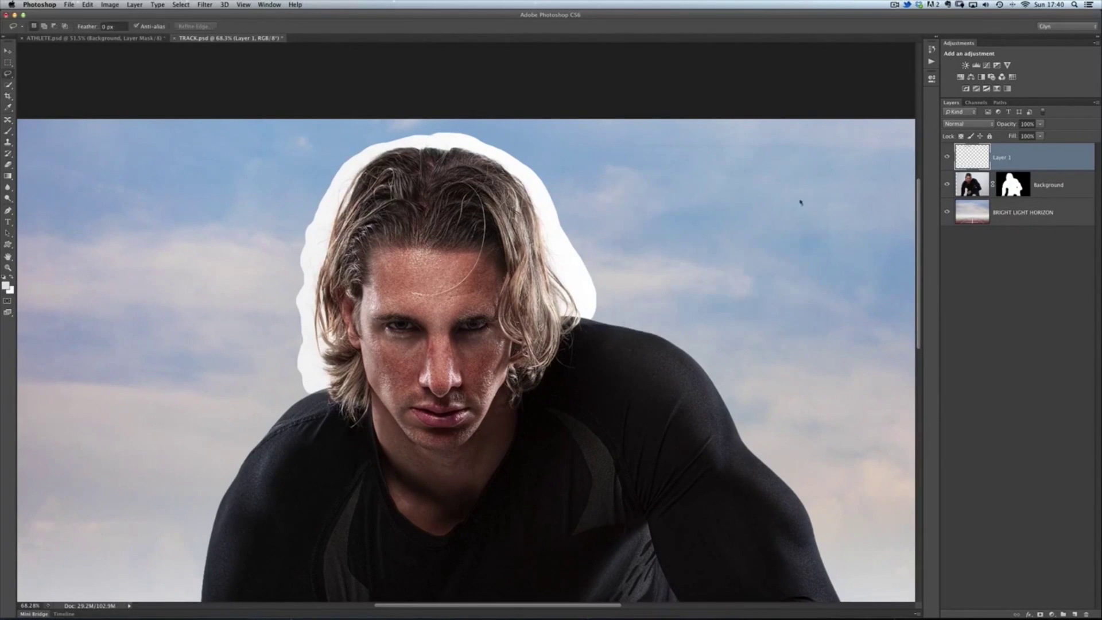
Set the copied hair layer's blend mode to Multiply.
click(968, 124)
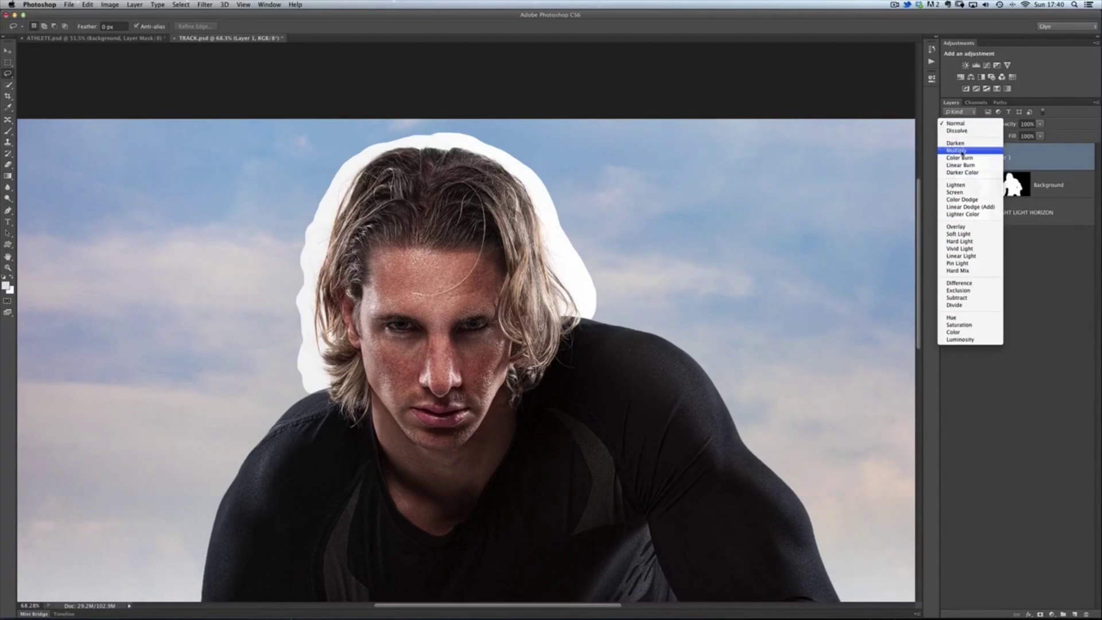
click(961, 150)
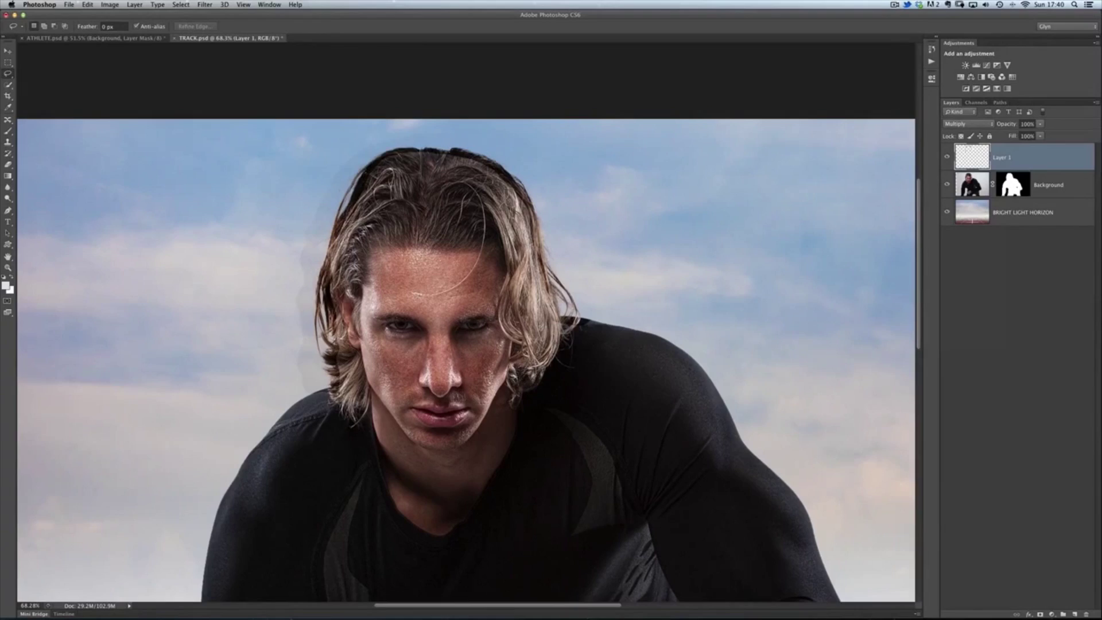
Compare the hair edges closely with the Multiply hair layer hidden and shown, checking for dark fringes and leftover backdrop.
scroll(334, 276, up, 5)
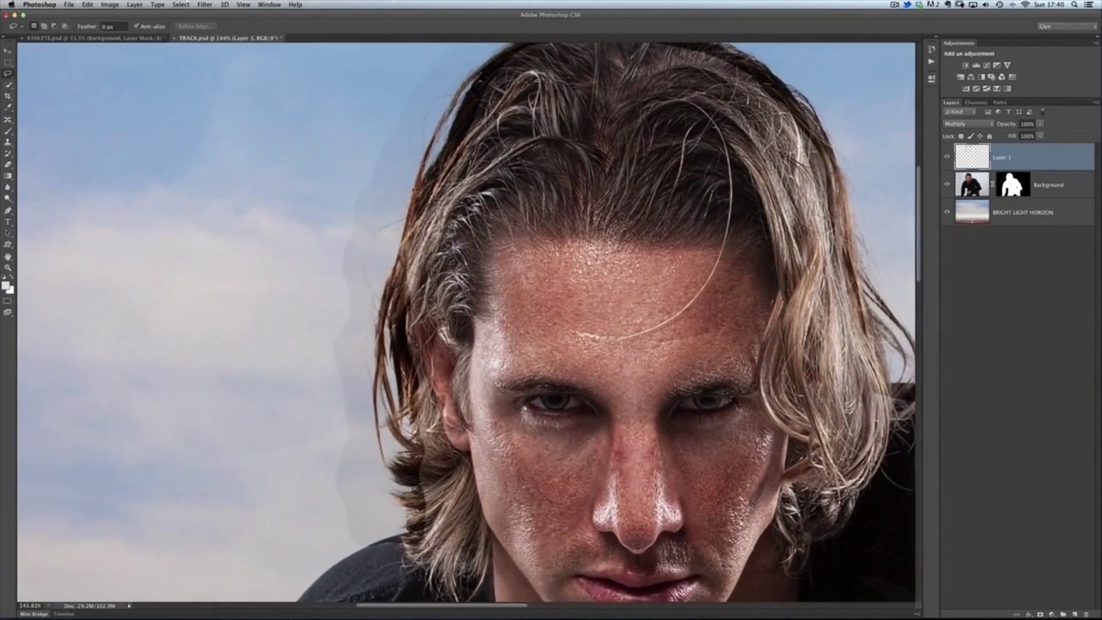
click(947, 159)
click(947, 159)
click(947, 159)
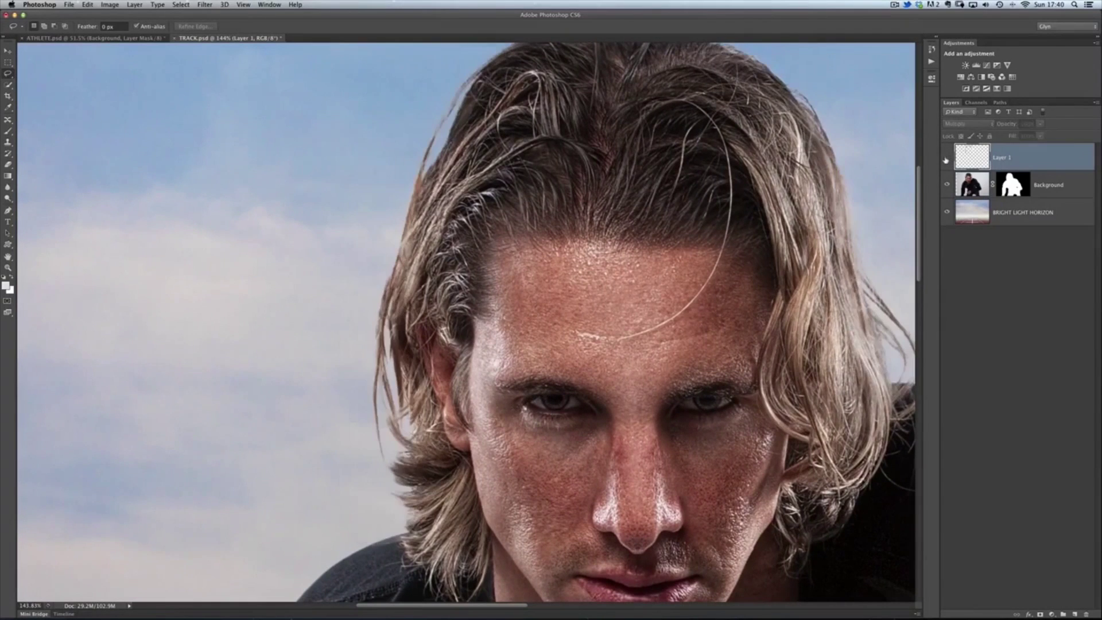
click(947, 159)
click(947, 159)
click(947, 159)
click(947, 159)
click(947, 159)
click(947, 159)
click(947, 160)
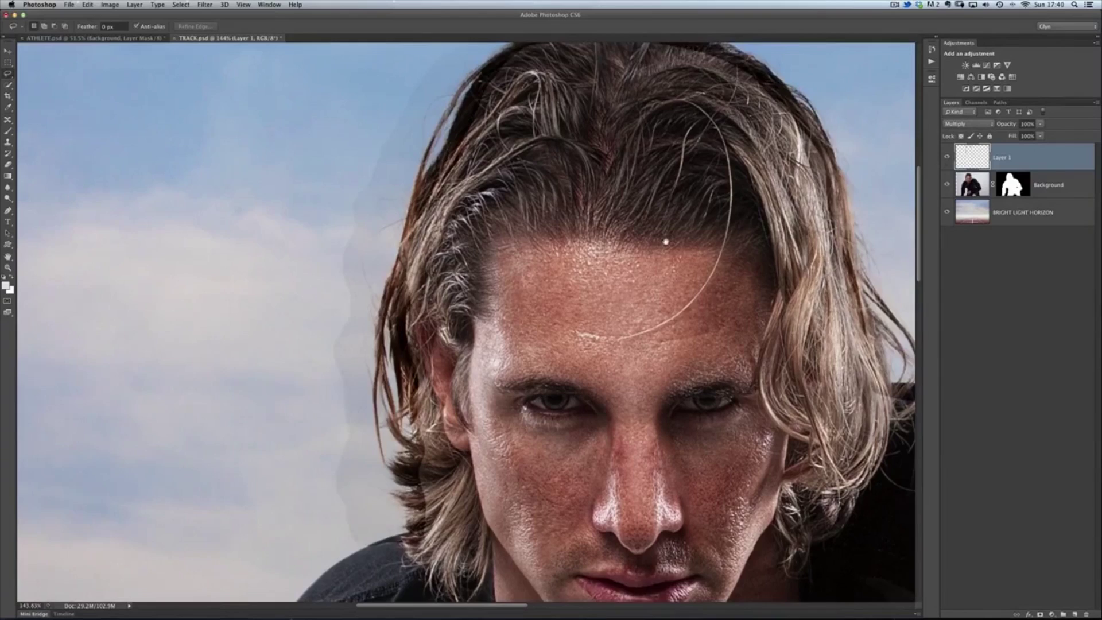
drag(666, 241, 513, 201)
scroll(513, 201, down, 5)
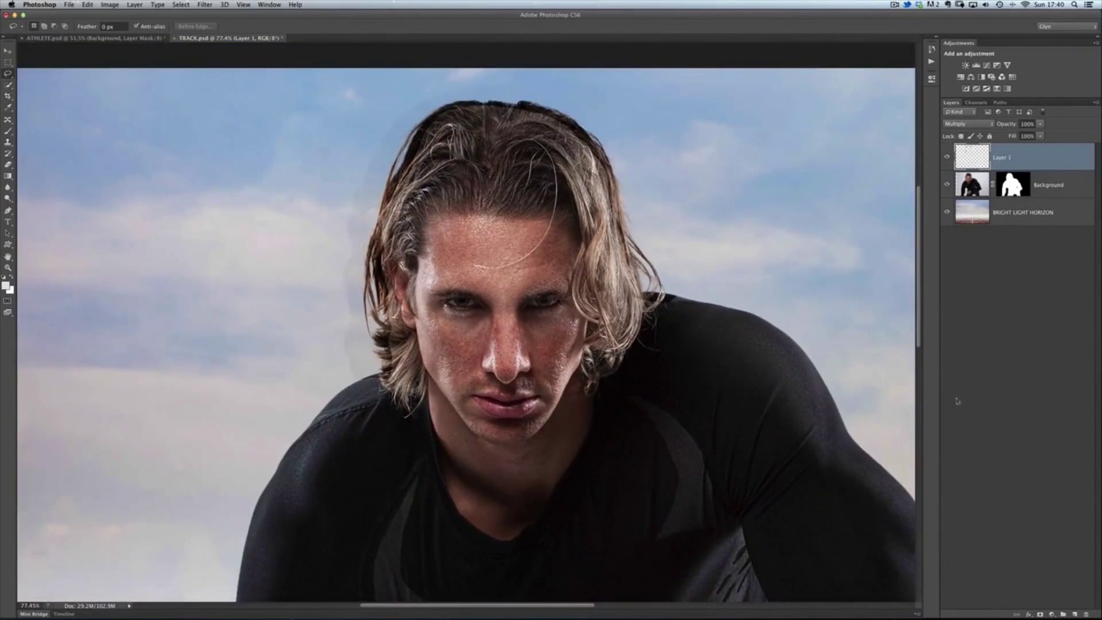
Add a white layer mask to the Multiply hair layer and ready the Brush tool with black as the foreground colour.
click(1040, 613)
key(b)
key(x)
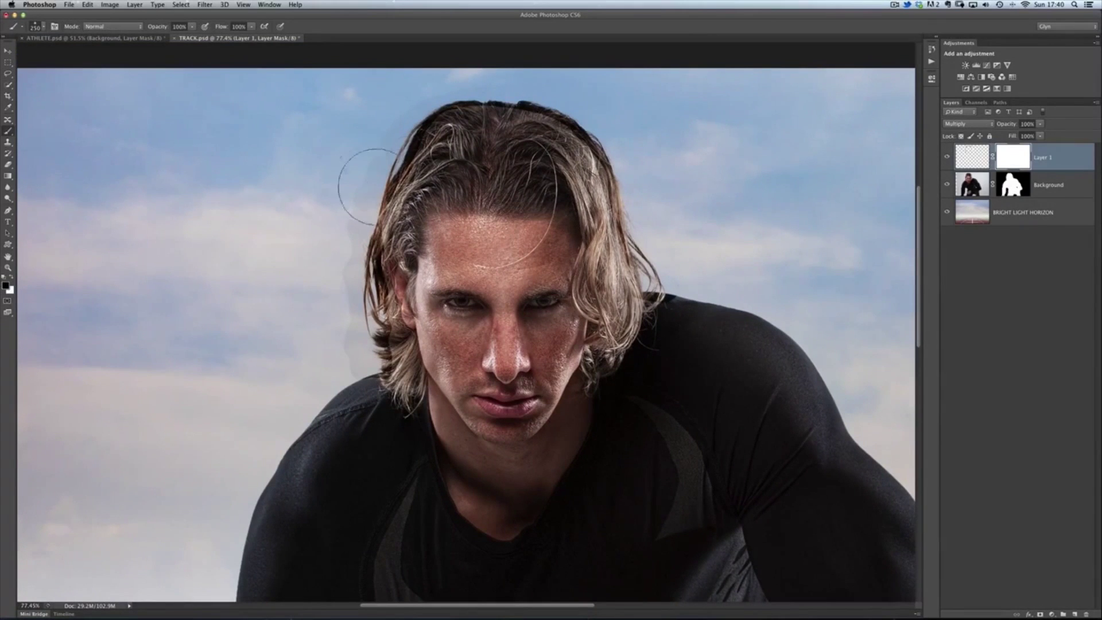
Give the brush a moderately soft edge and reduce it to a small size for painting along the hair outline.
right_click(532, 219)
drag(561, 262, 572, 259)
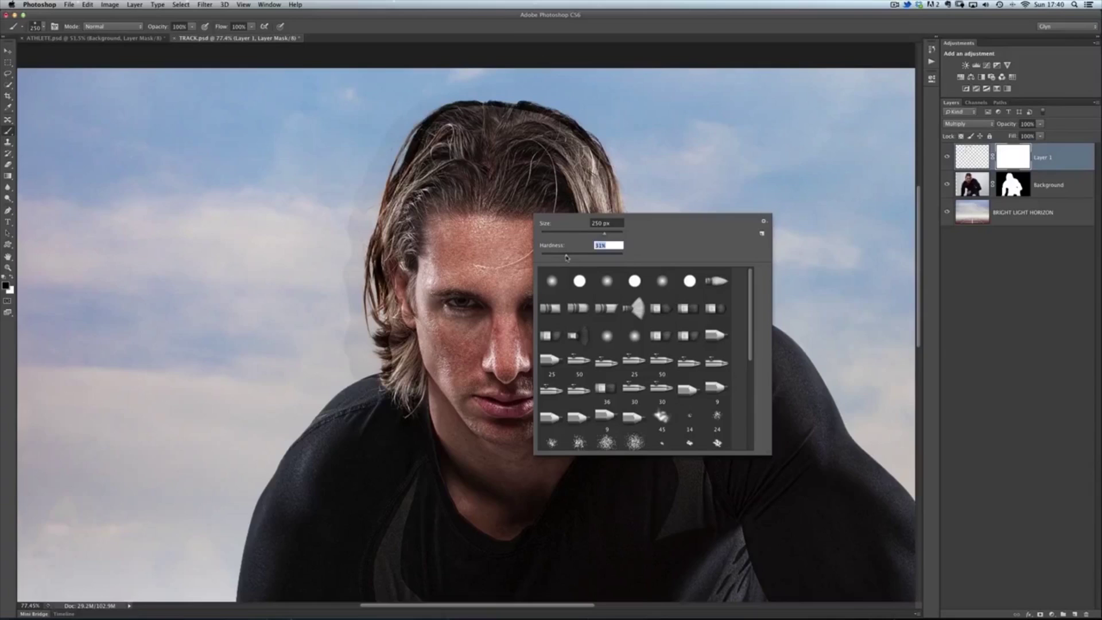
key(Return)
key(bracketleft)
key(bracketleft)
key(bracketleft)
key(bracketleft)
key(bracketleft)
key(bracketleft)
key(bracketleft)
key(bracketleft)
key(bracketleft)
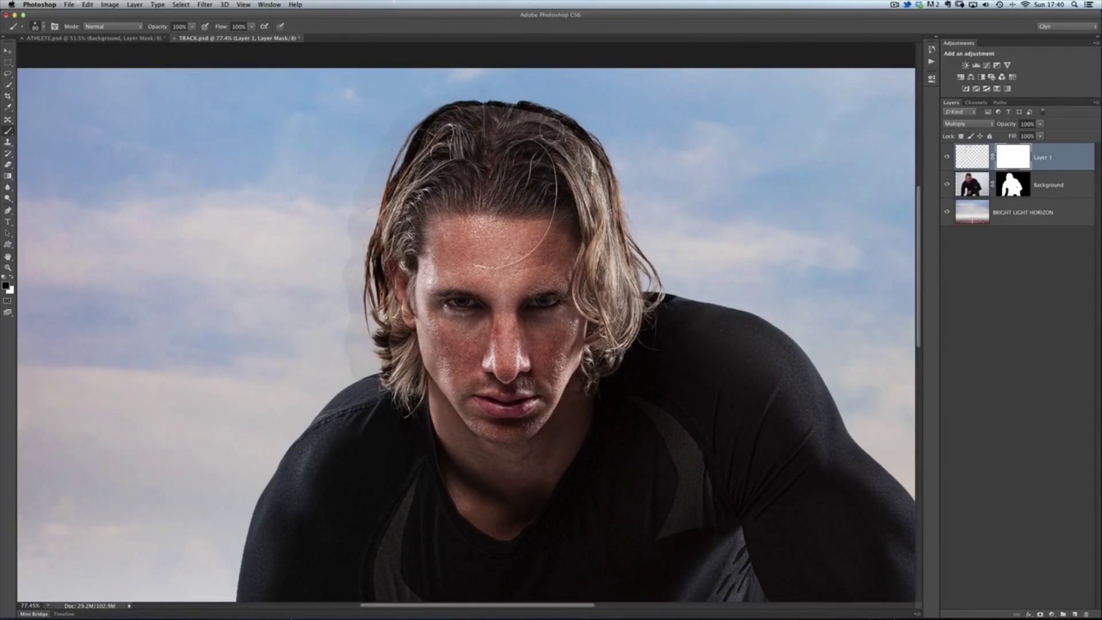
Paint black on the hair layer's mask to remove the dark fringe around the hair and the faint backdrop beside it.
mouse_move(531, 113)
mouse_down()
mouse_move(600, 161)
mouse_move(631, 292)
mouse_move(673, 304)
mouse_up()
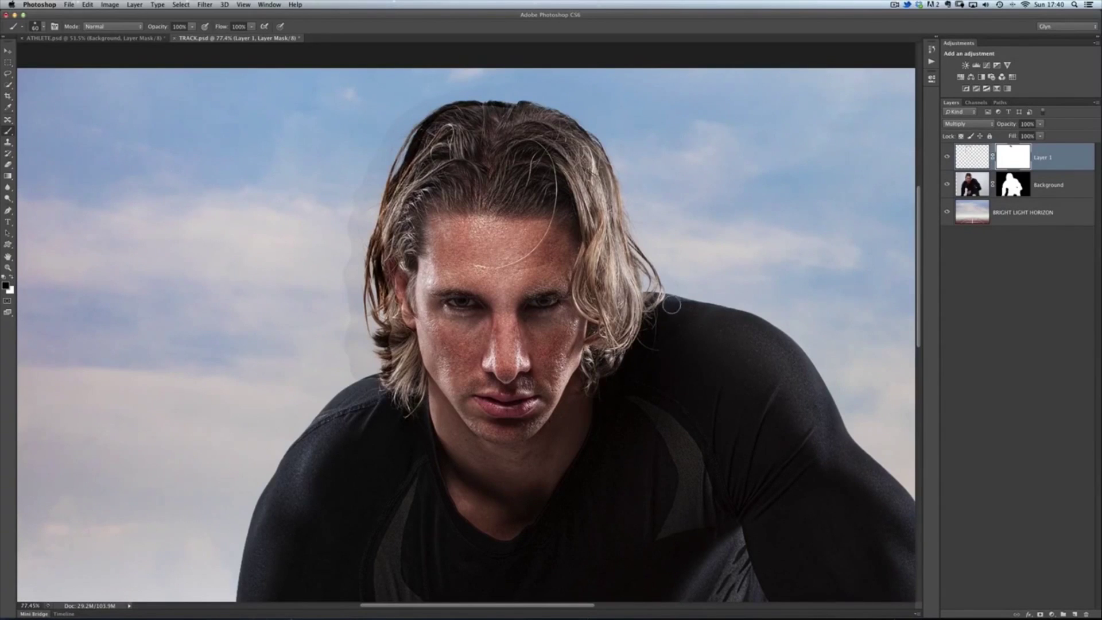
mouse_move(393, 344)
mouse_down()
mouse_move(385, 359)
mouse_move(380, 253)
mouse_move(370, 301)
mouse_move(377, 246)
mouse_move(399, 161)
mouse_move(439, 123)
mouse_move(506, 113)
mouse_move(556, 127)
mouse_move(600, 167)
mouse_up()
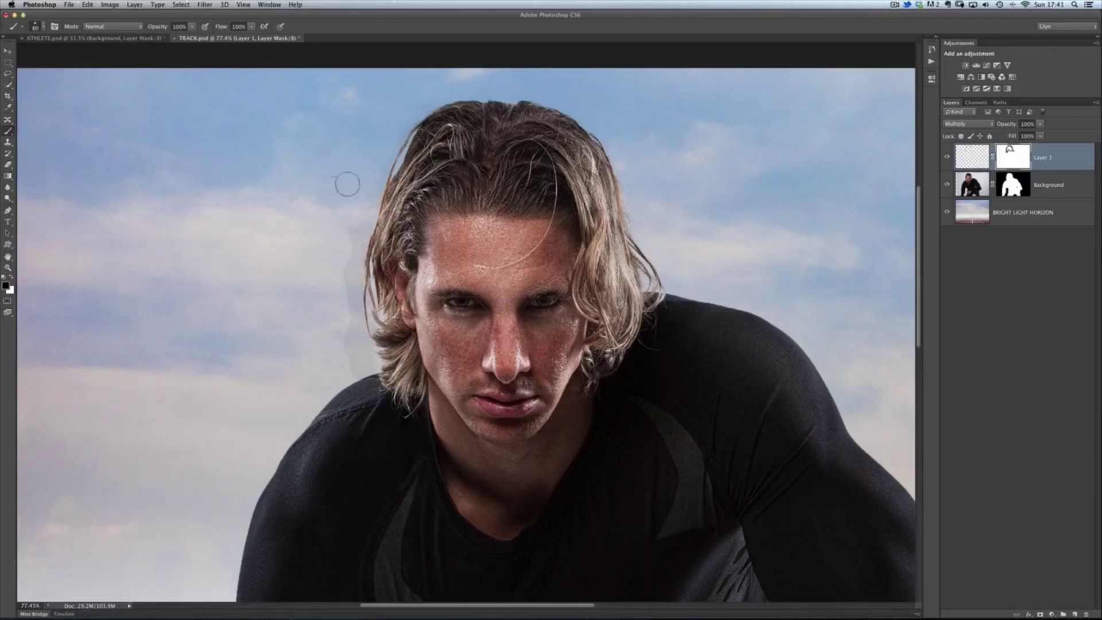
mouse_move(345, 249)
mouse_down()
mouse_move(336, 278)
mouse_move(353, 369)
mouse_up()
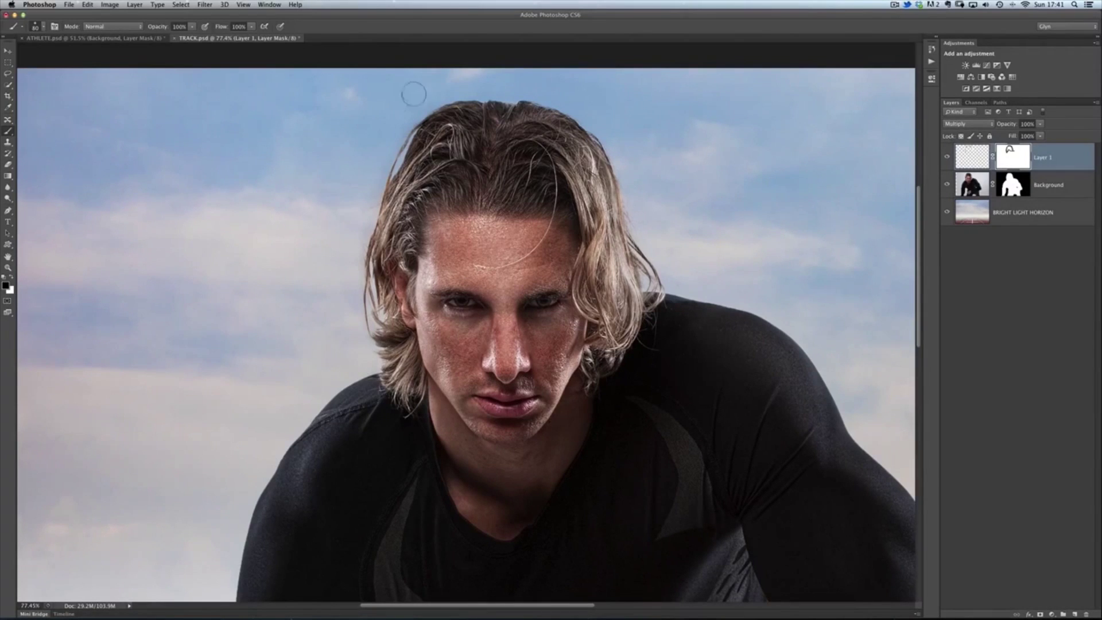
drag(681, 259, 554, 144)
Inspect the fine strands above the athlete's shoulder up close, comparing them with the masked hair layer off and on.
scroll(667, 240, up, 5)
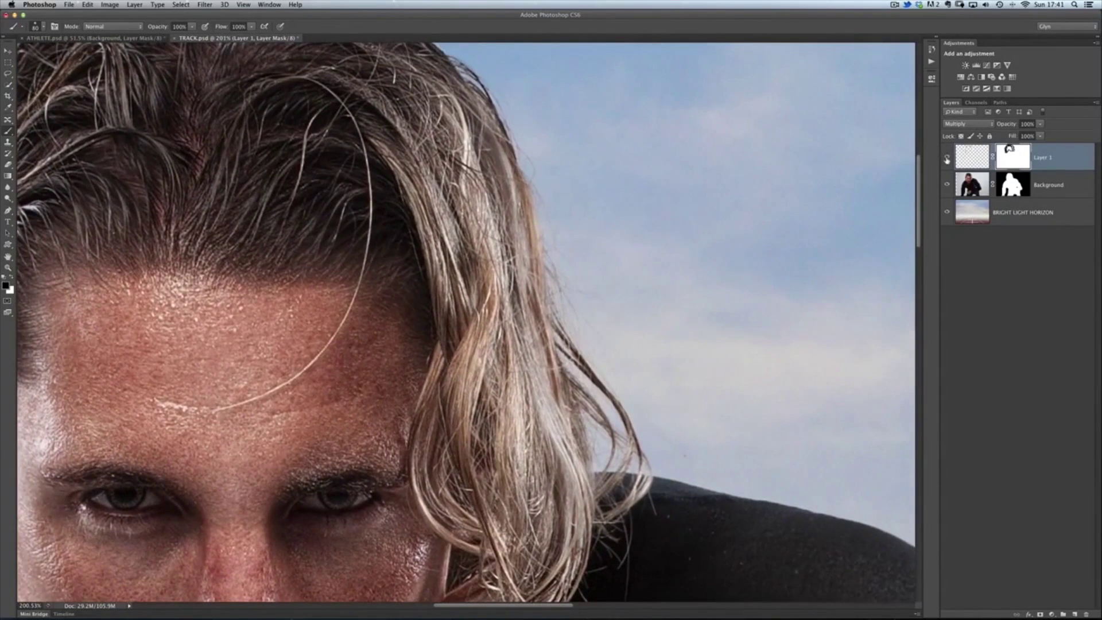
click(947, 158)
click(947, 158)
click(947, 158)
click(947, 158)
click(947, 157)
click(947, 158)
click(947, 159)
click(947, 159)
click(948, 159)
click(947, 159)
click(947, 159)
click(947, 159)
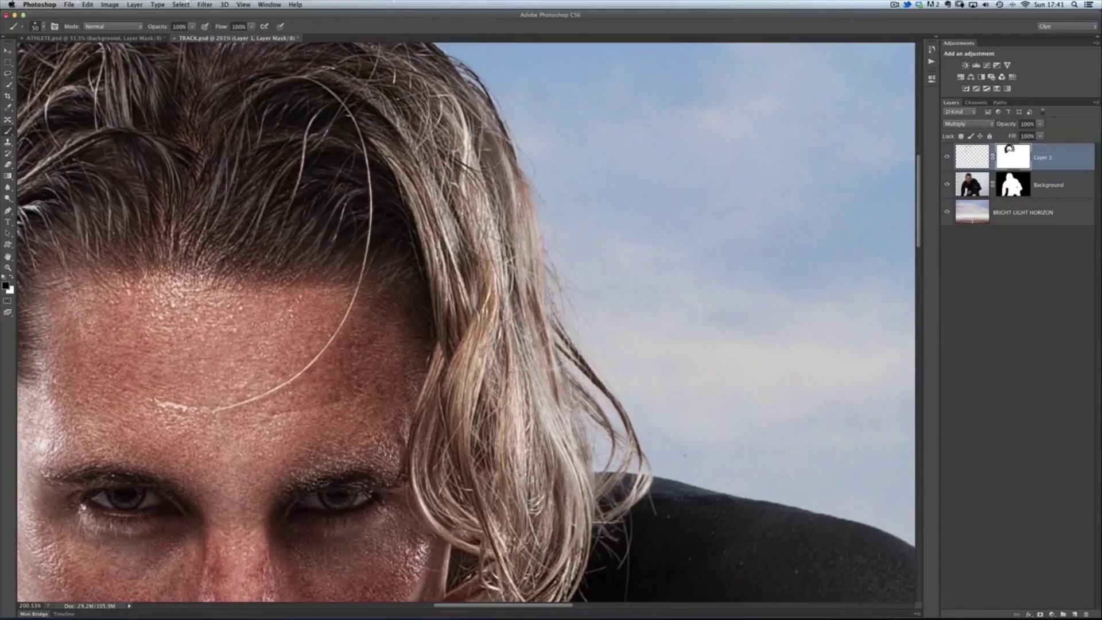
click(947, 158)
click(948, 158)
click(948, 158)
click(947, 158)
Lower the masked hair layer's opacity to 71%.
key(super+0)
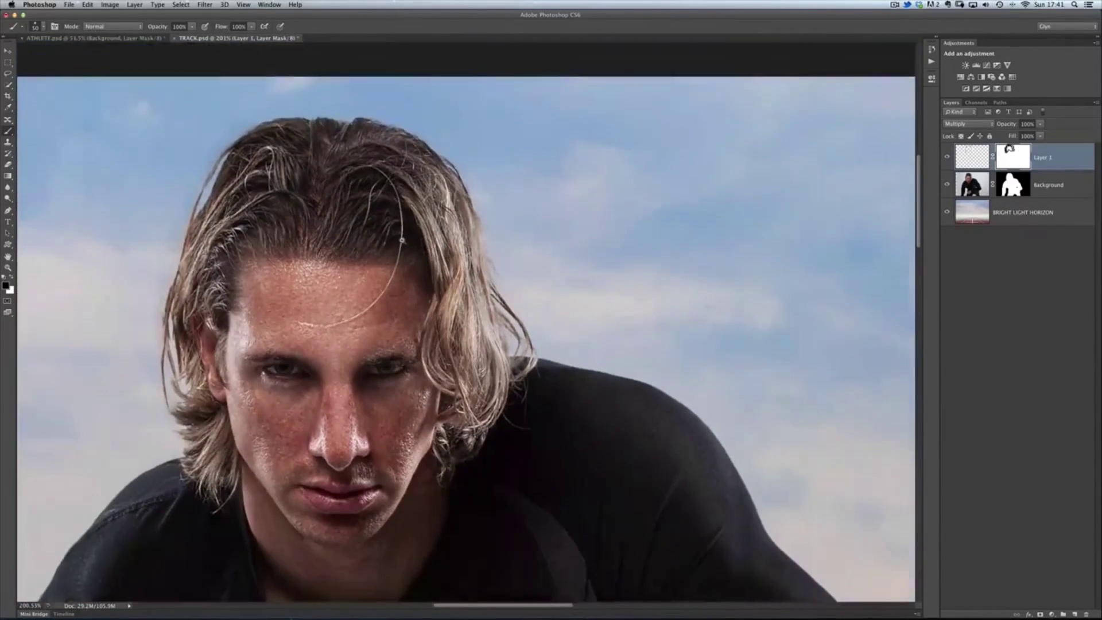
scroll(660, 190, down, 1)
drag(1008, 126, 1003, 127)
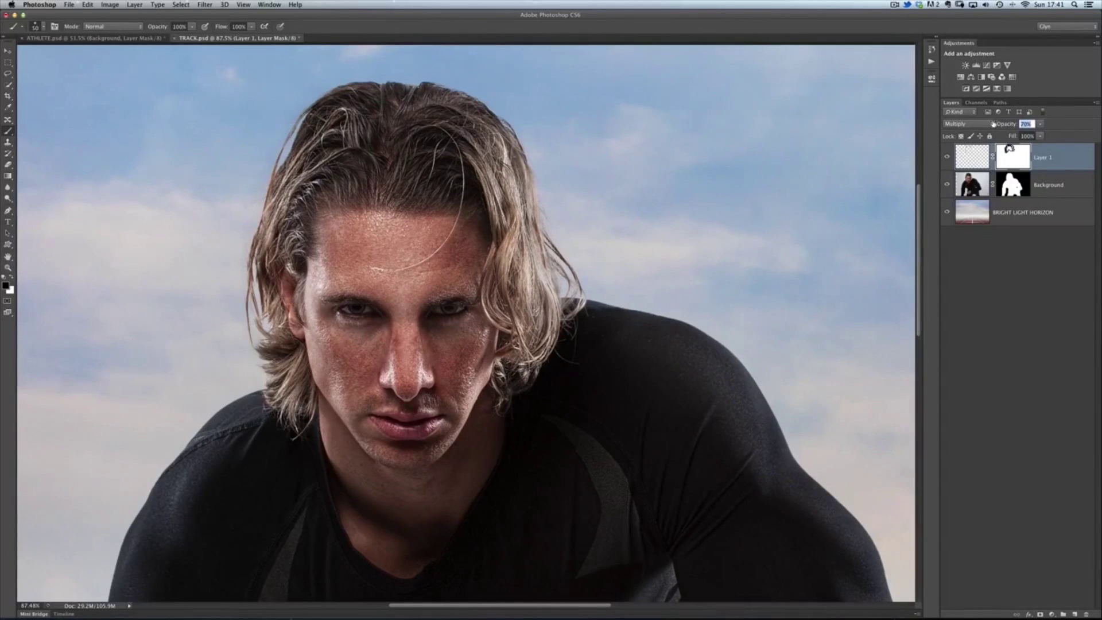
drag(993, 123, 995, 123)
scroll(542, 274, down, 1)
scroll(402, 258, down, 2)
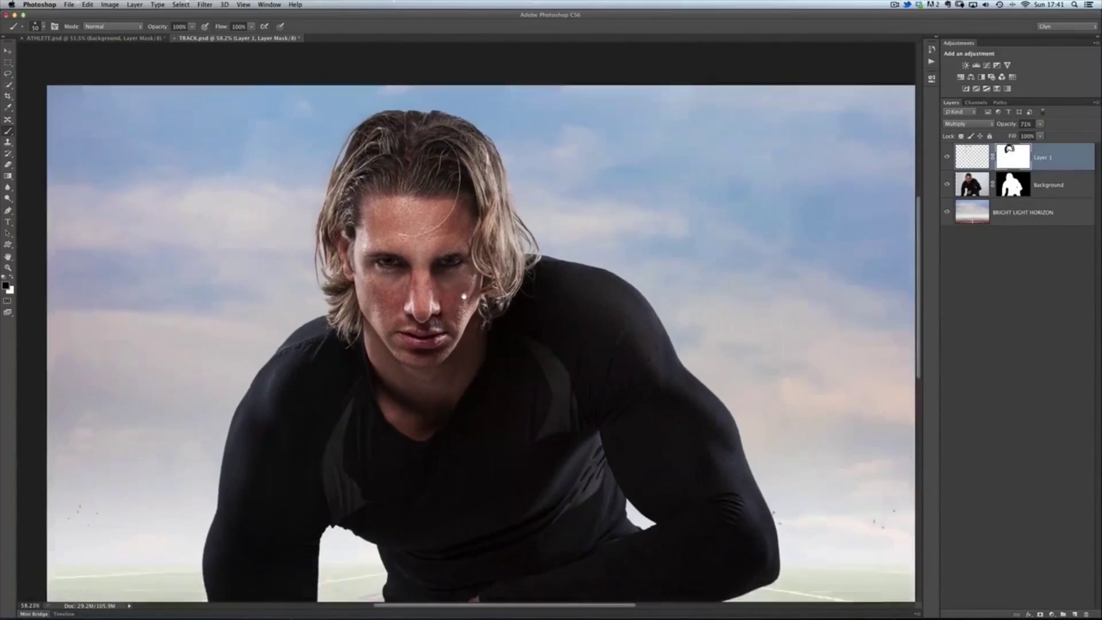
Compare the hair with and without the reduced-opacity layer, and review the whole composite against the track background.
scroll(566, 250, up, 2)
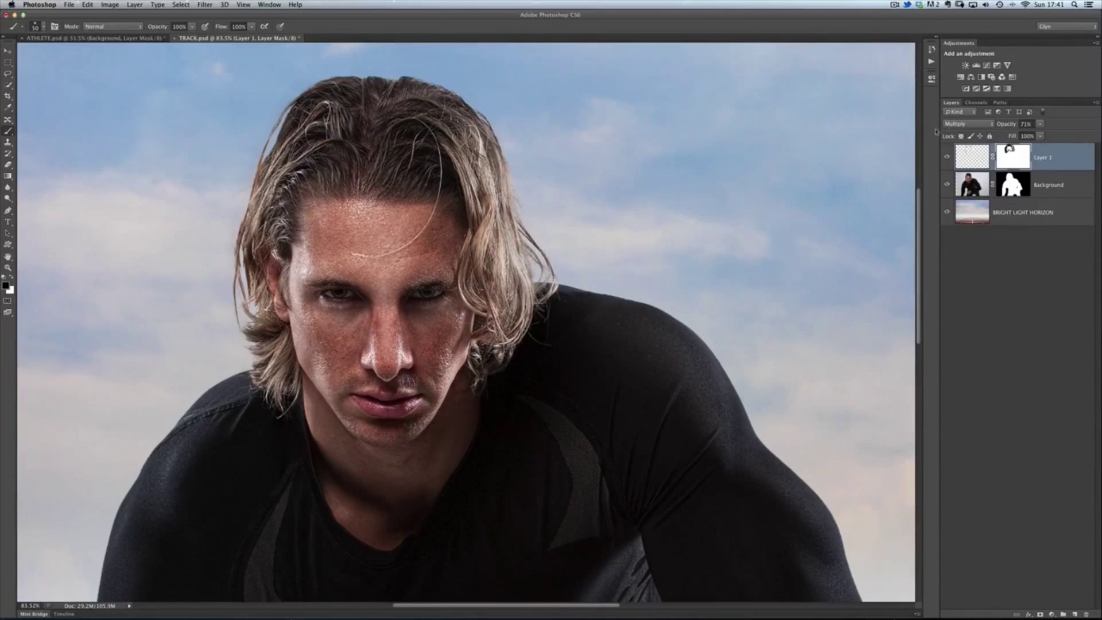
click(947, 159)
click(947, 159)
click(947, 160)
click(947, 161)
click(947, 161)
click(948, 162)
click(948, 162)
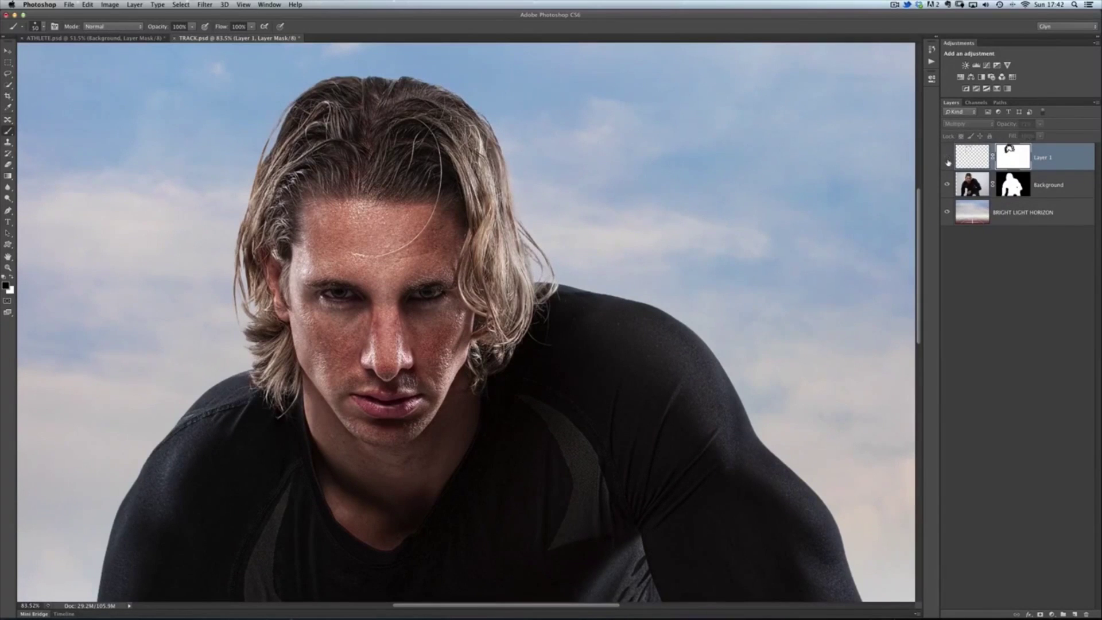
click(947, 161)
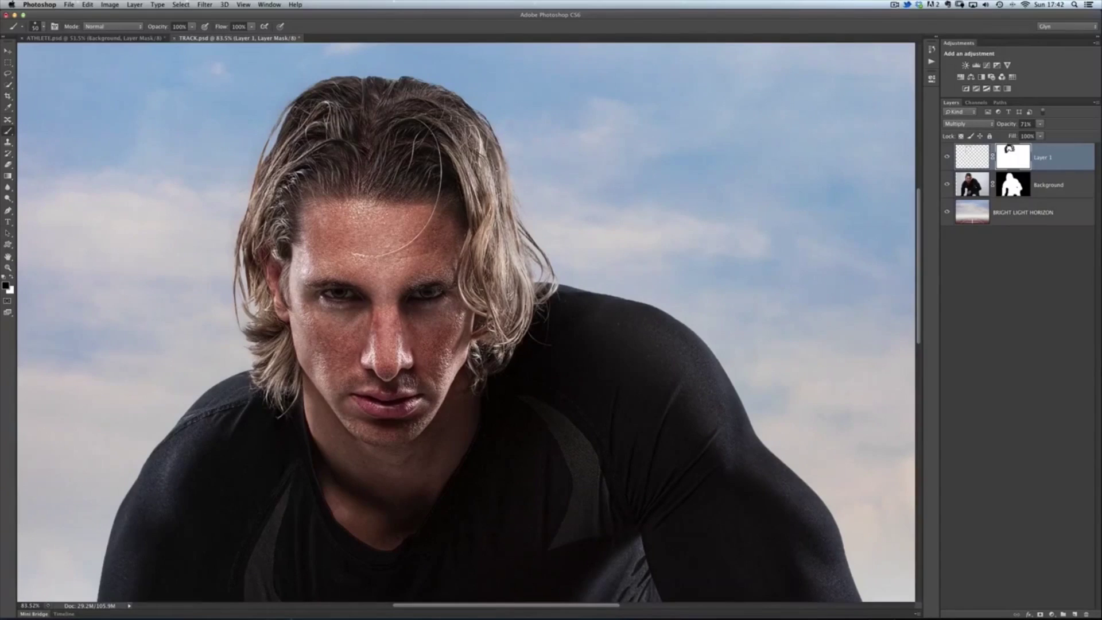
scroll(488, 169, up, 3)
click(946, 157)
click(946, 156)
scroll(542, 286, down, 5)
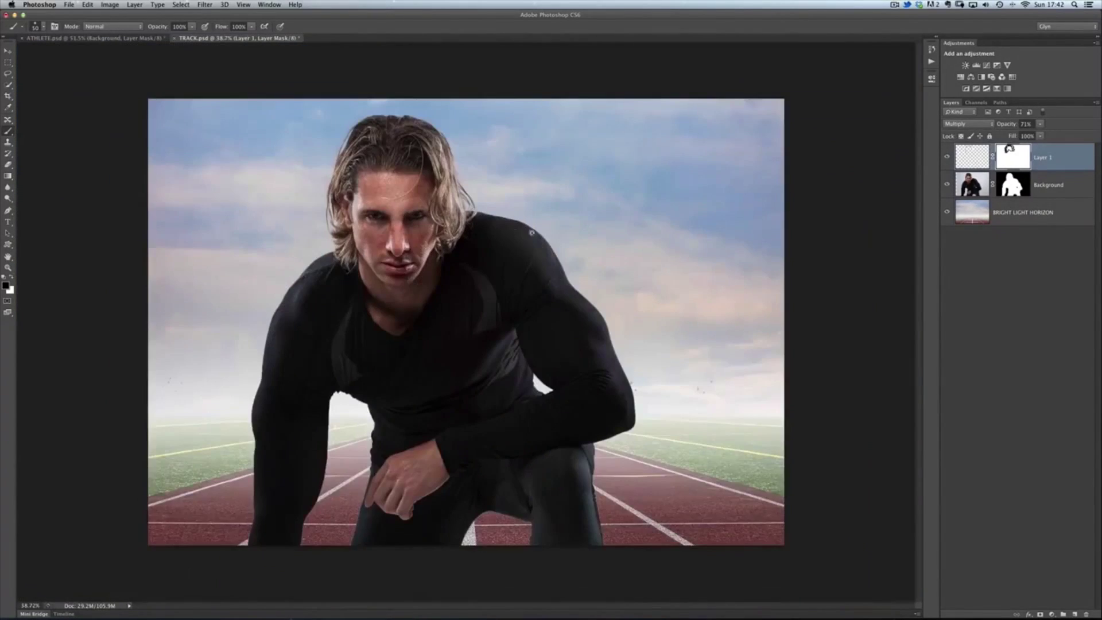
scroll(531, 233, up, 1)
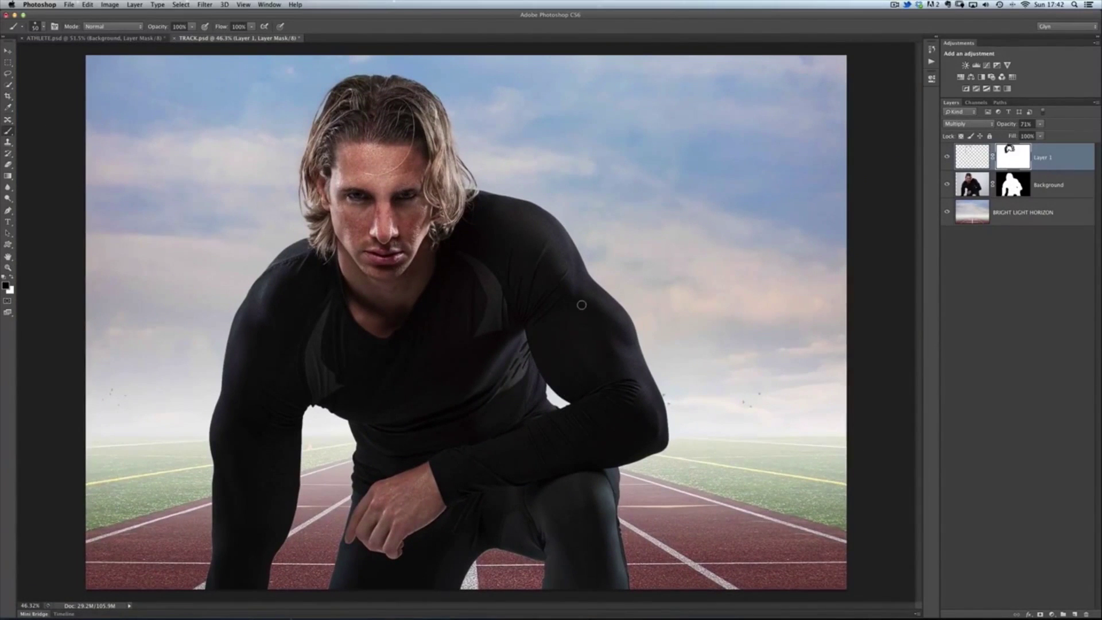